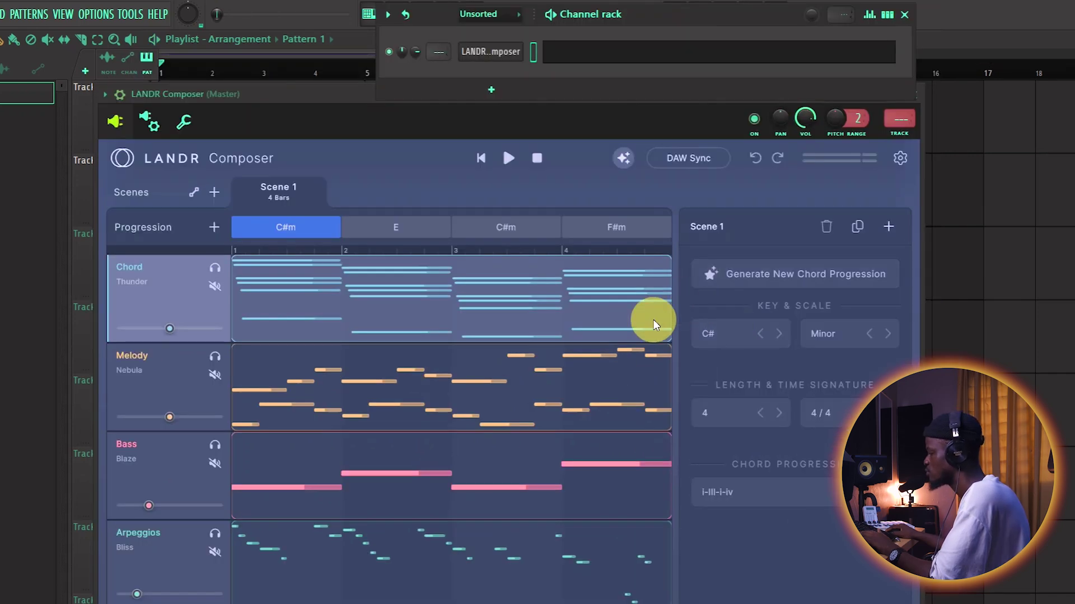
Add a Sampler channel to the Channel rack and close its settings window.
mouse_move(614, 338)
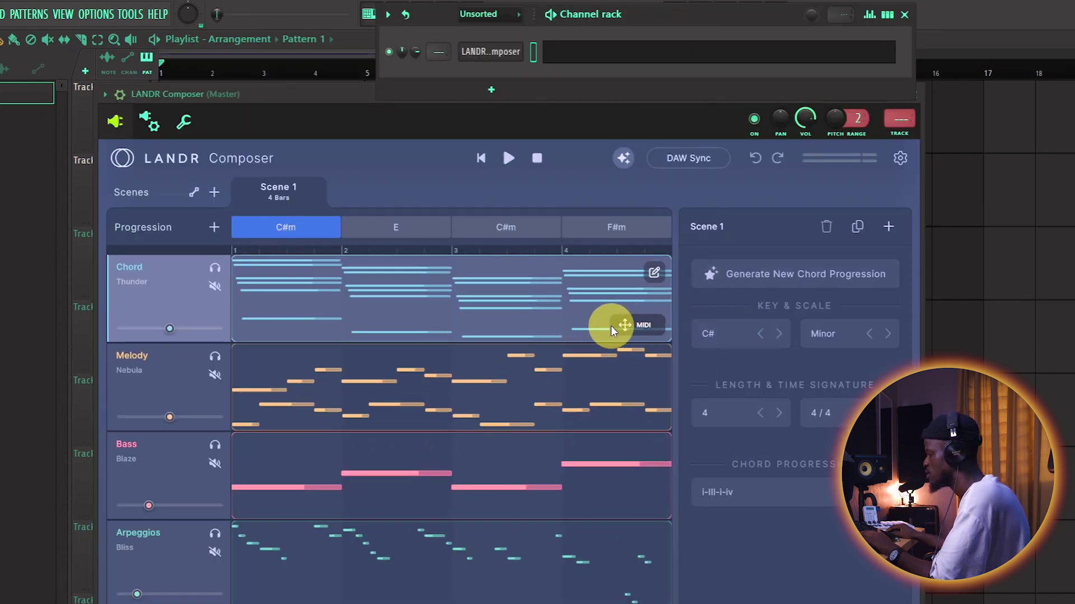
click(650, 328)
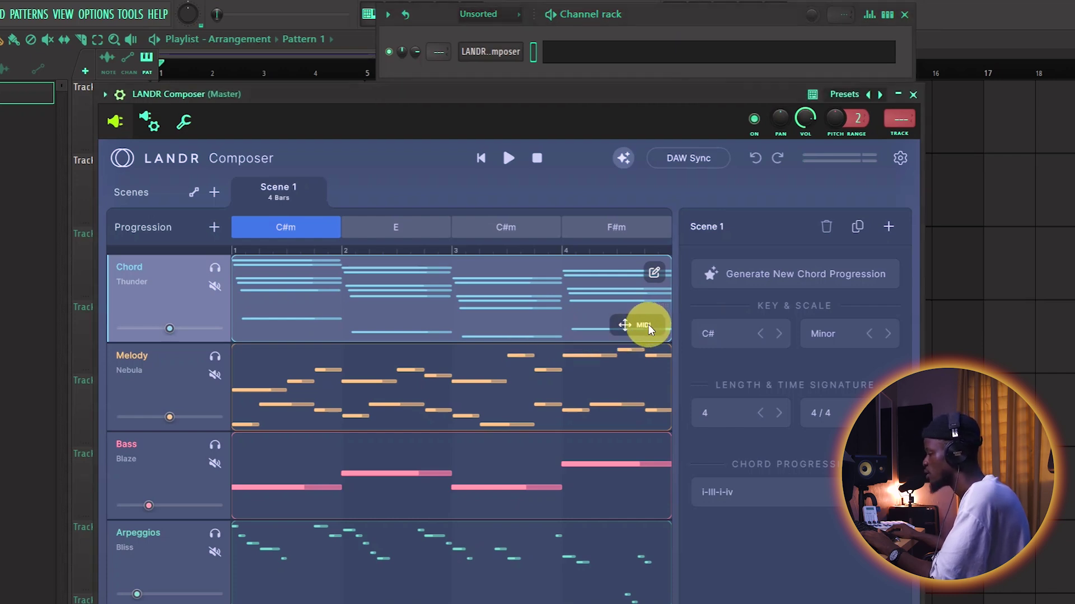
drag(649, 327, 492, 91)
click(491, 91)
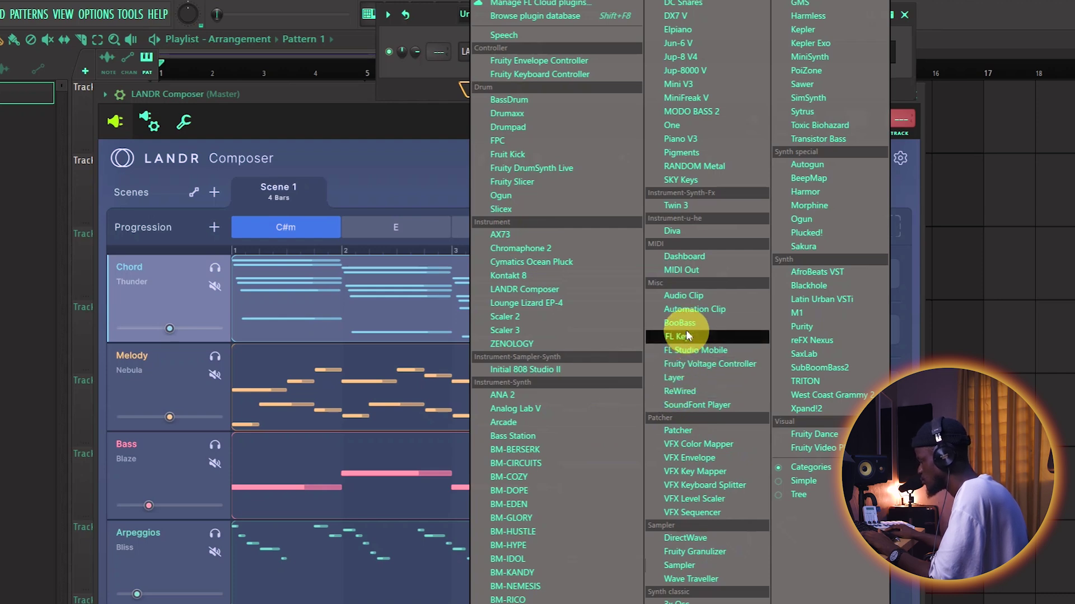
click(690, 567)
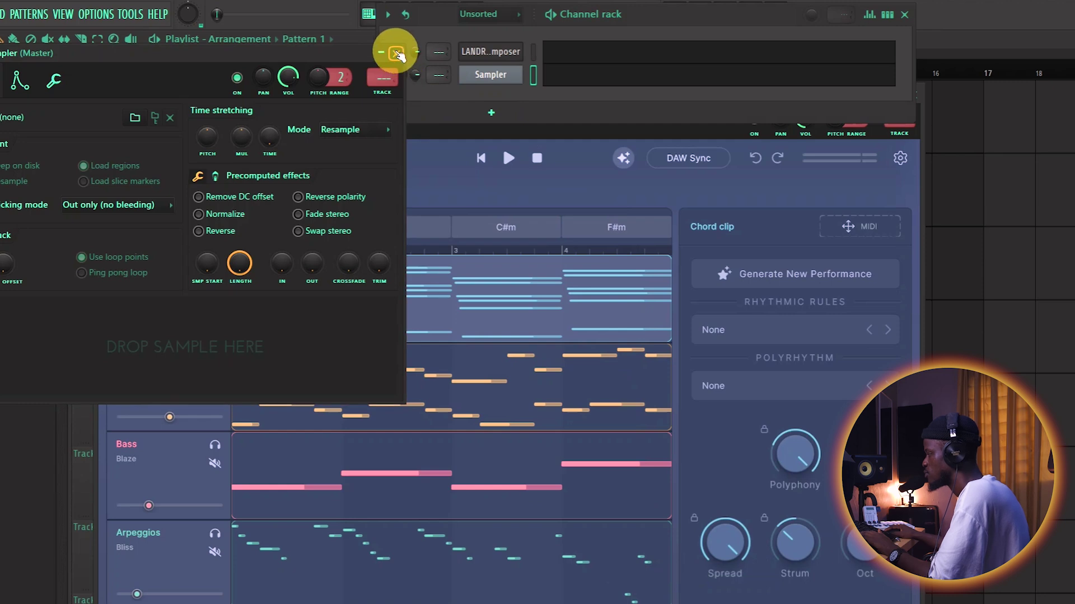
click(397, 54)
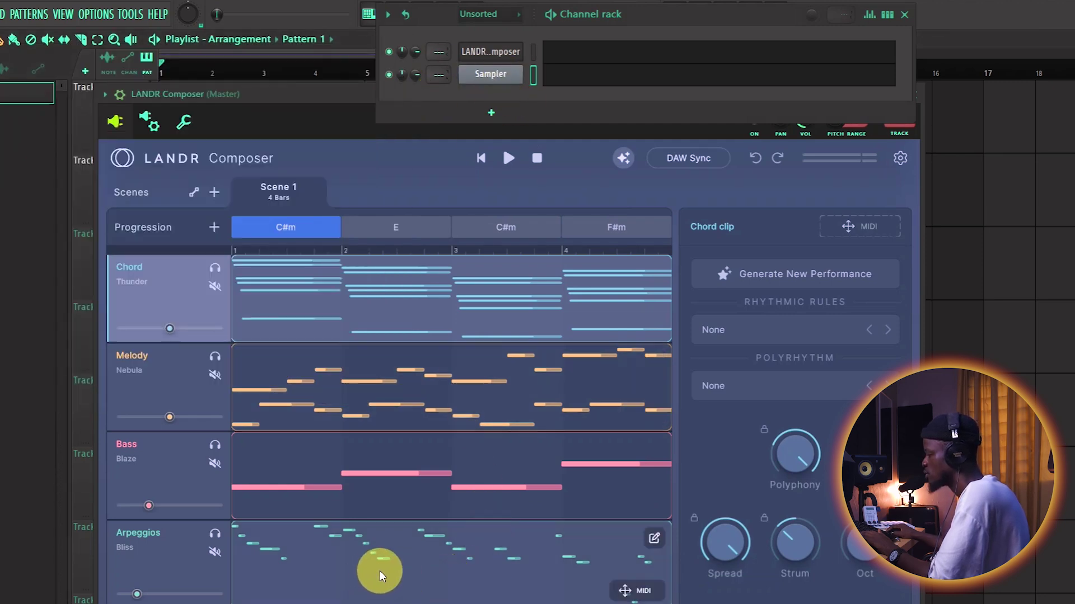
Clone the Sampler channel three times to have four Sampler channels in the rack.
right_click(504, 74)
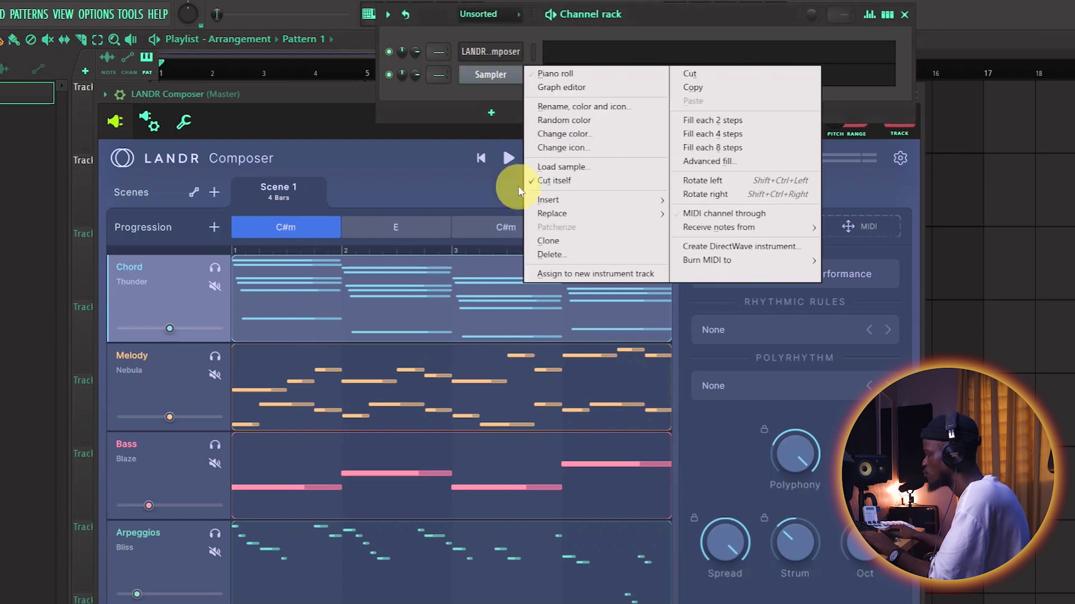
click(545, 241)
right_click(507, 98)
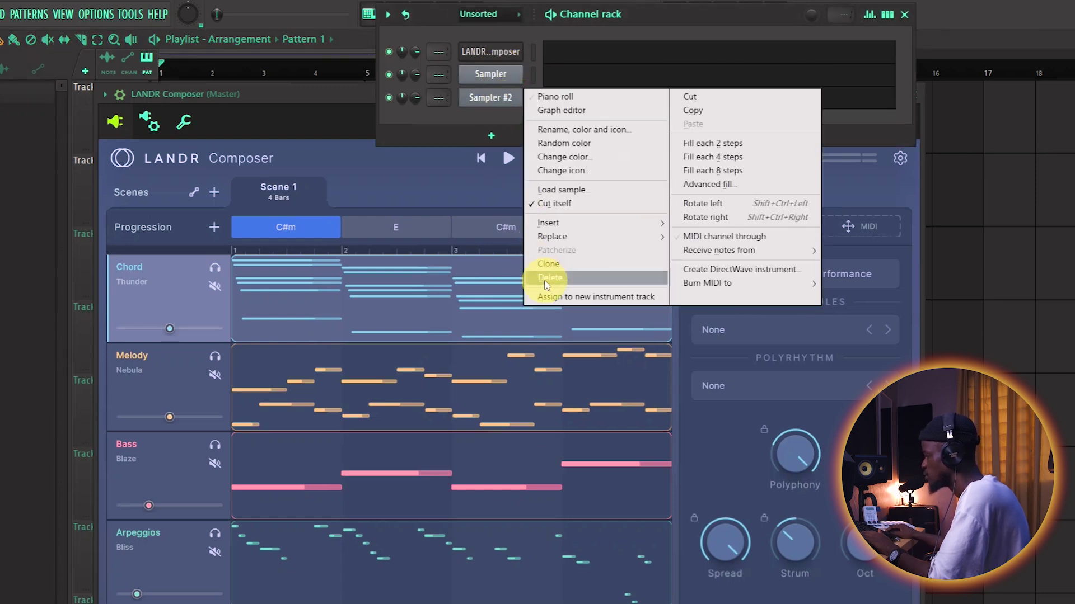
click(543, 264)
right_click(494, 120)
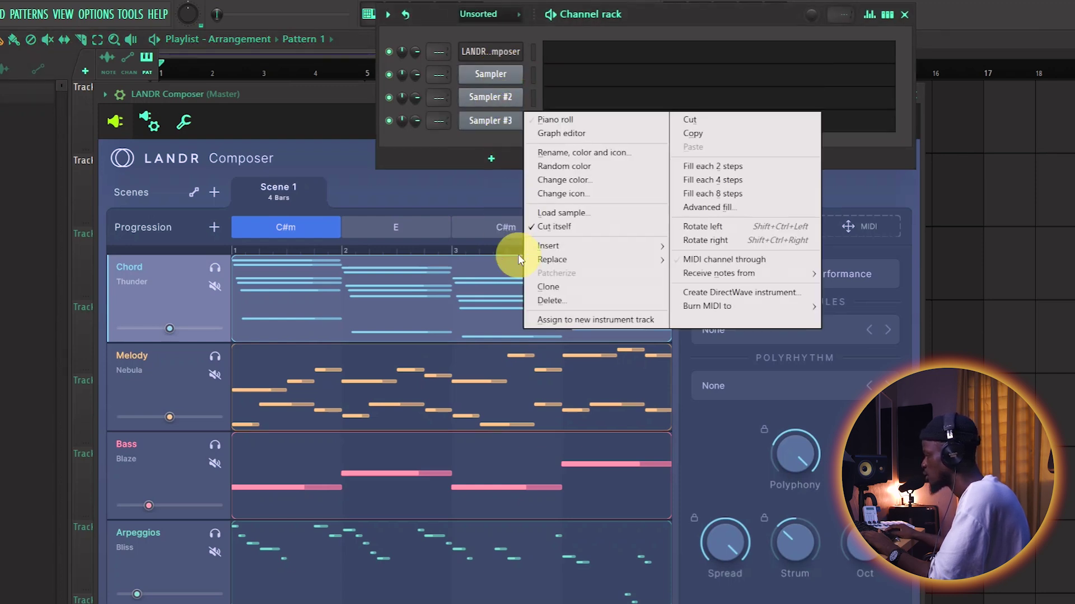
click(543, 288)
Transfer the Chord clip's MIDI from LANDR Composer to Sampler and the Melody clip's MIDI to Sampler #2.
drag(663, 19, 636, 4)
mouse_move(647, 320)
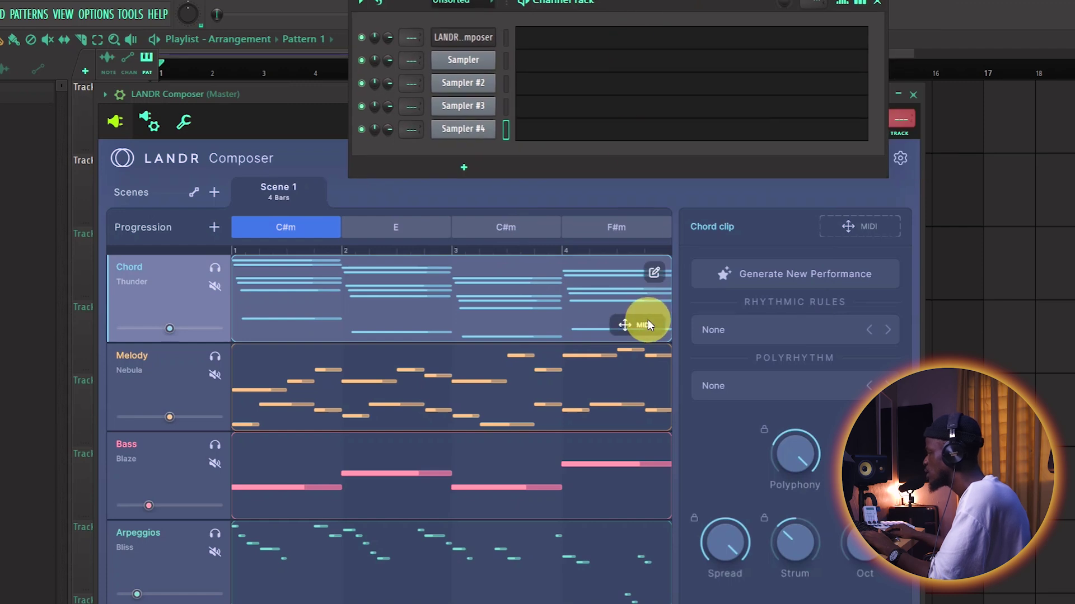
drag(640, 328, 471, 65)
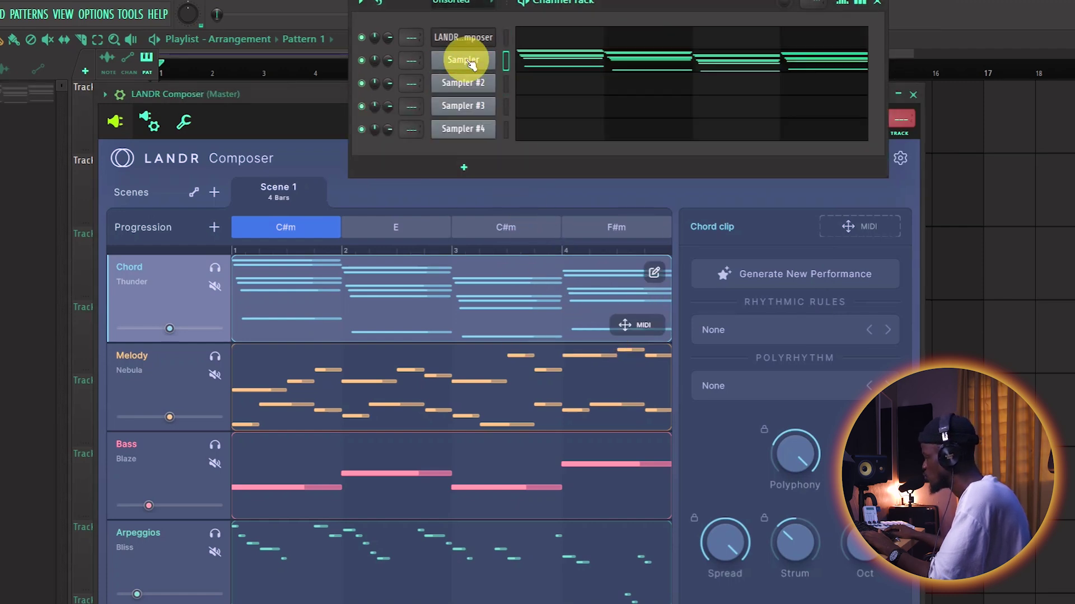
drag(638, 413, 480, 83)
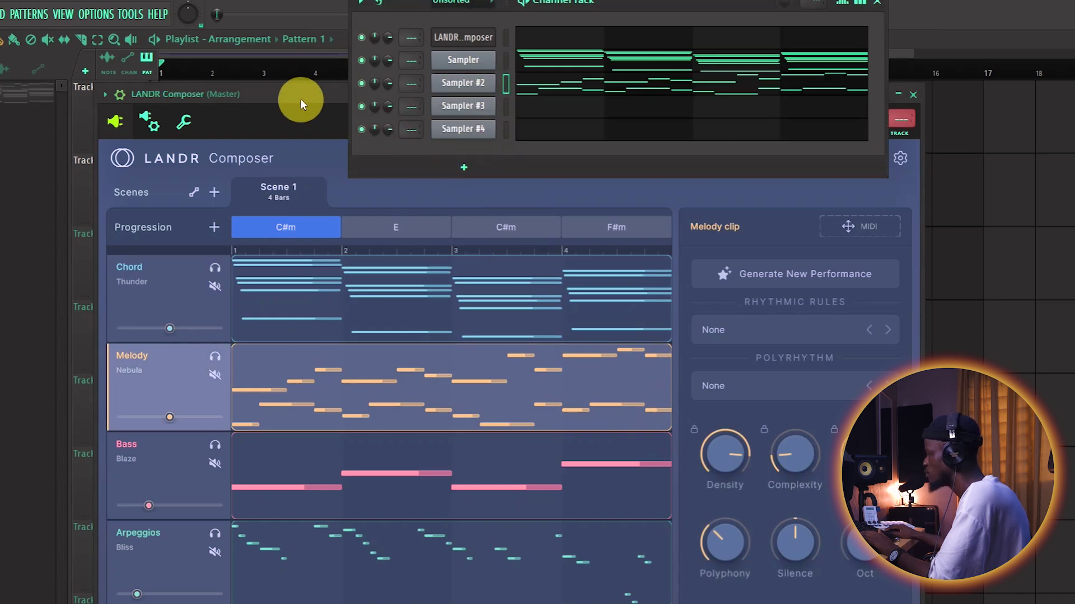
Move the Composer and Channel rack windows apart and transfer the Bass clip's MIDI to Sampler #3.
drag(300, 99, 228, 111)
drag(636, 9, 901, 3)
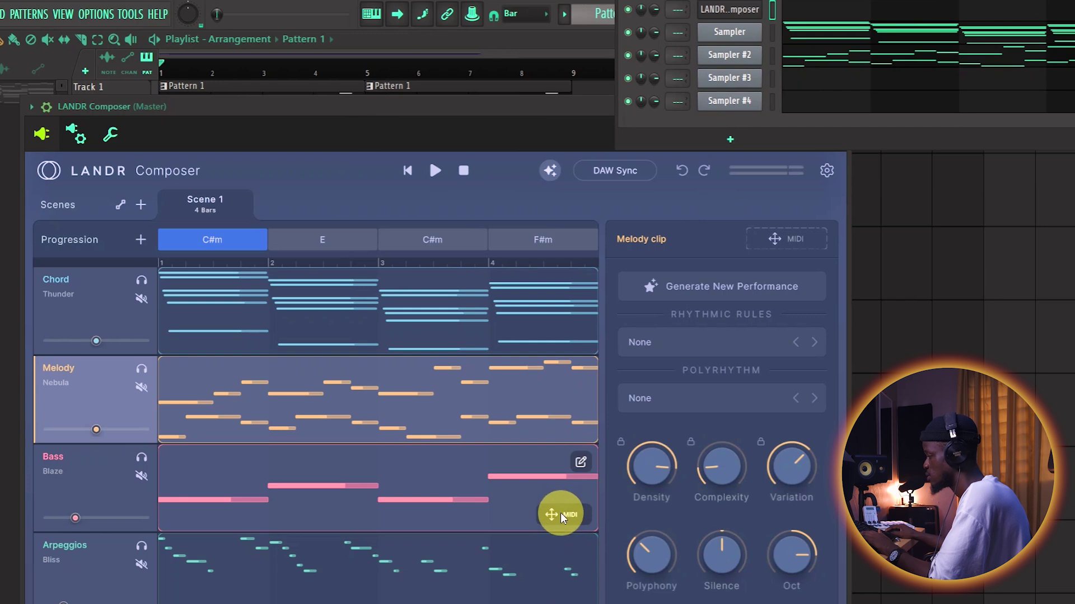
click(562, 518)
drag(734, 84, 733, 80)
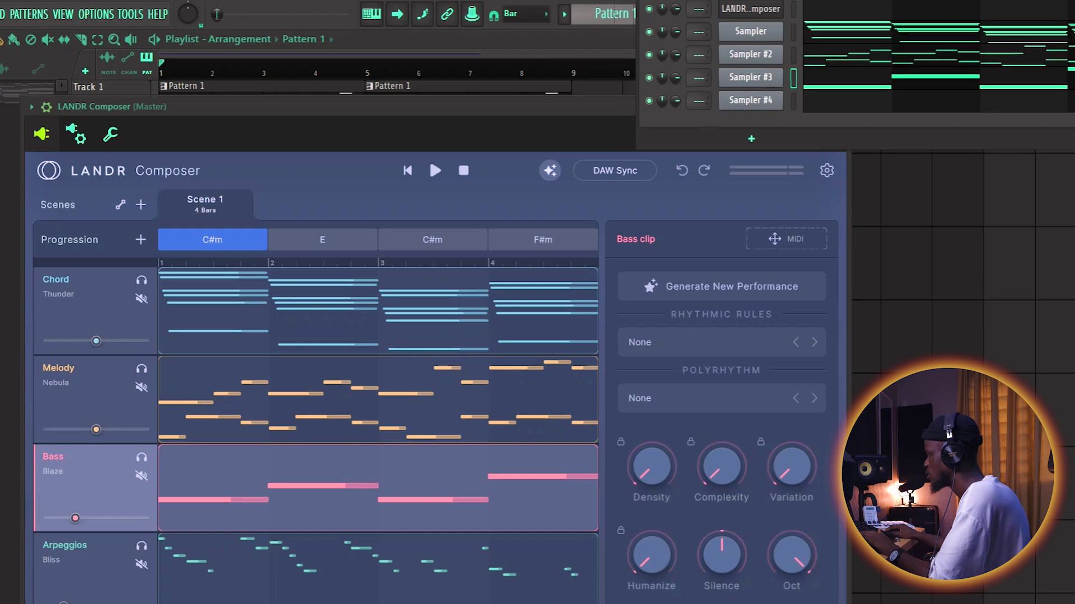
Transfer the Arpeggios clip's MIDI from LANDR Composer to Sampler #4.
mouse_move(585, 576)
drag(564, 597, 595, 552)
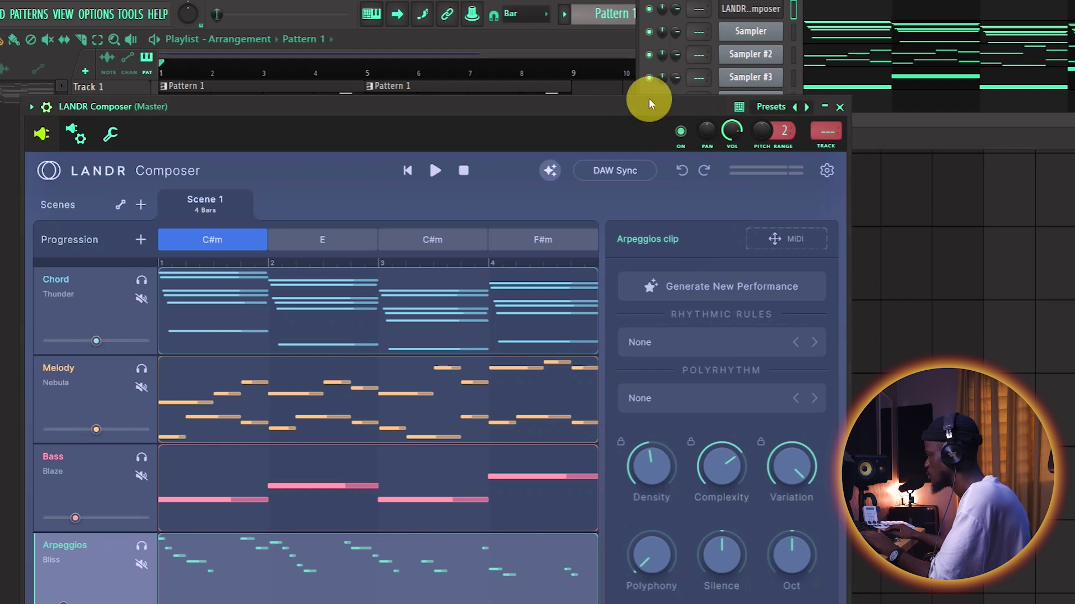
drag(650, 106, 495, 94)
mouse_move(403, 600)
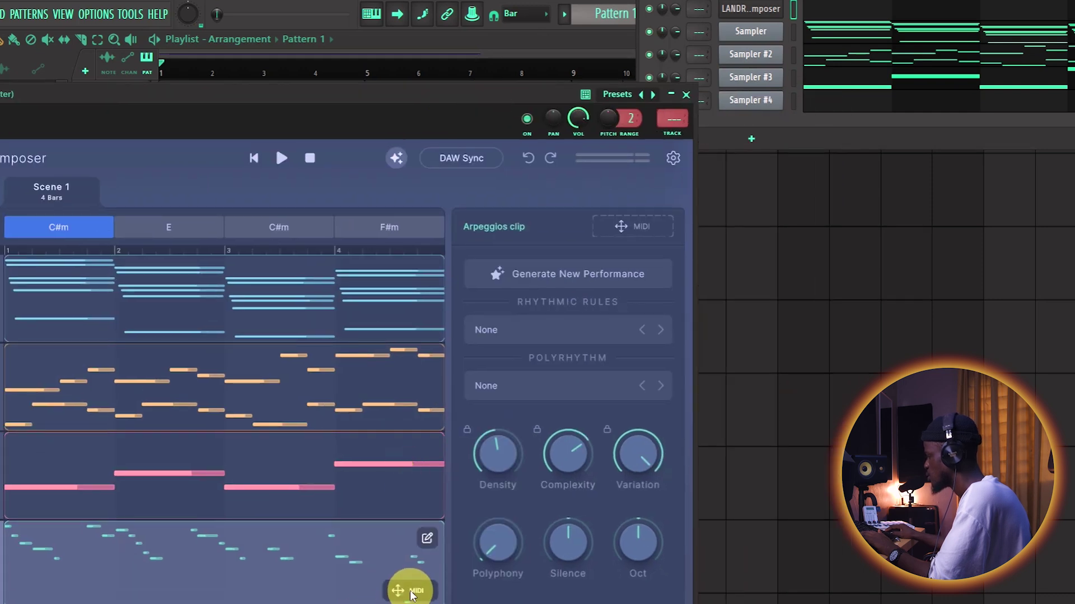
drag(411, 595, 750, 106)
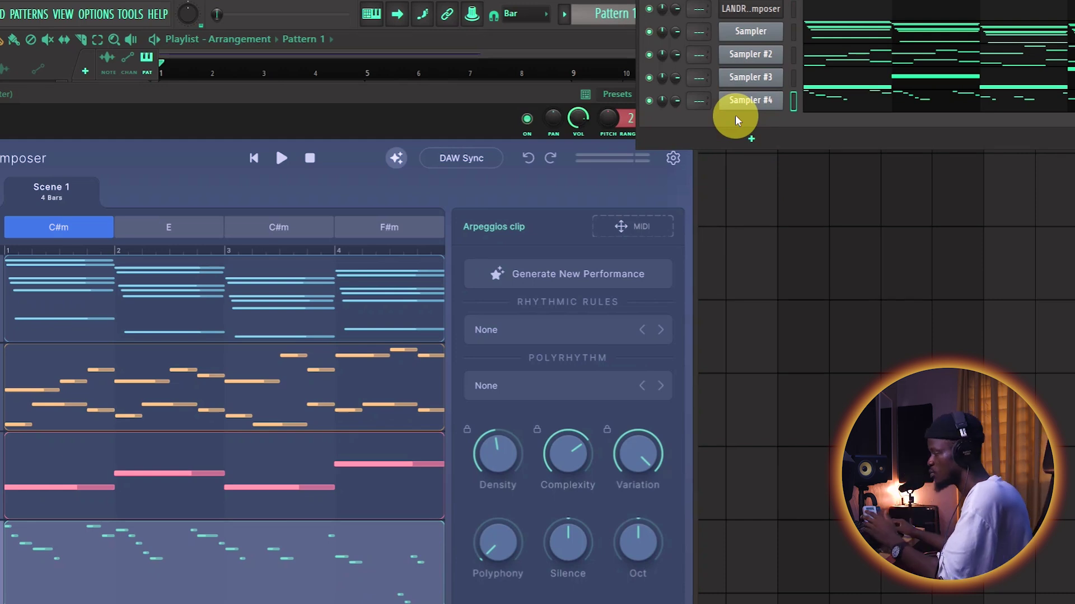
Delete the four Sampler channels and try to place the Chord clip's MIDI directly on the LANDR Composer channel.
drag(793, 31, 796, 83)
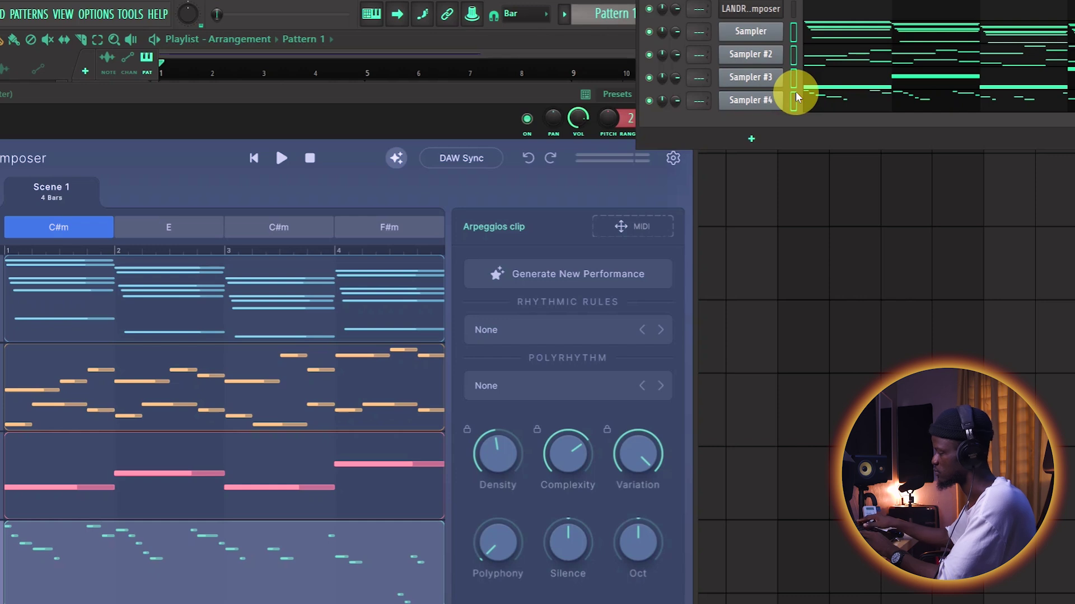
key(alt+Delete)
mouse_move(434, 321)
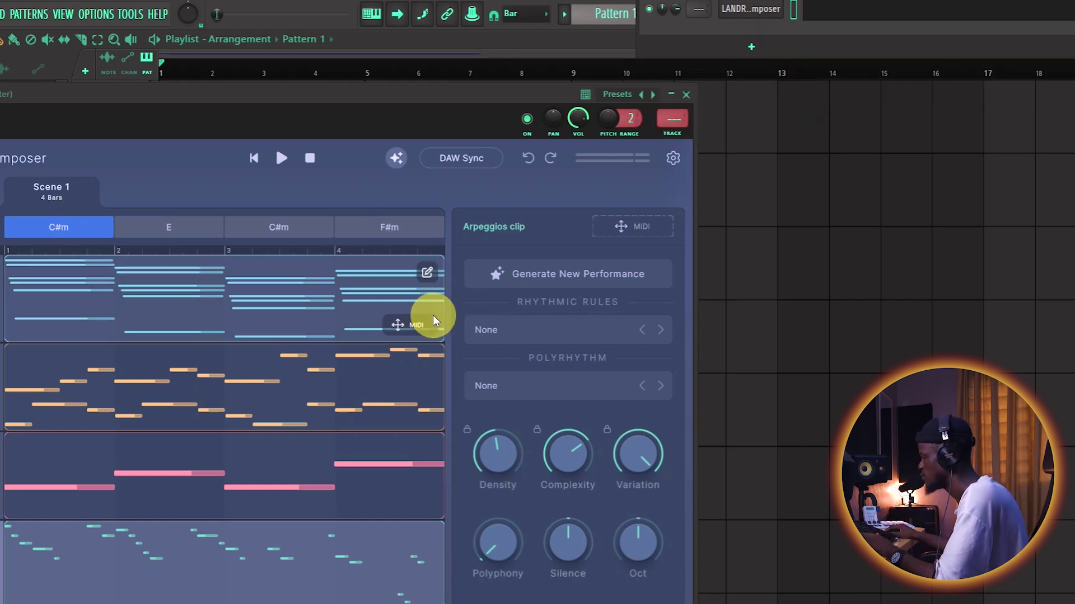
drag(413, 336, 784, 6)
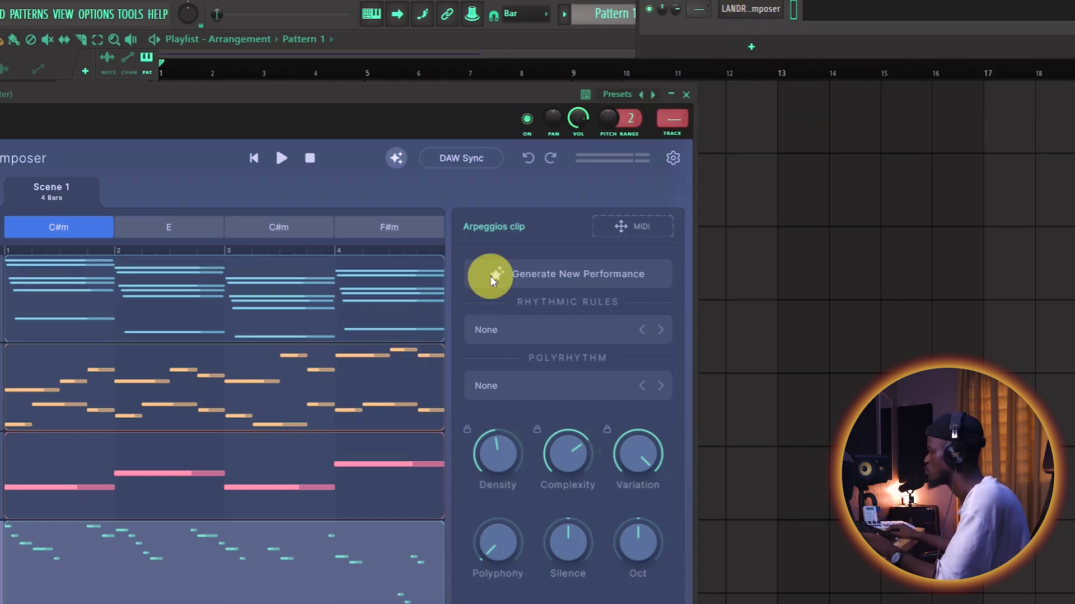
drag(405, 322, 772, 23)
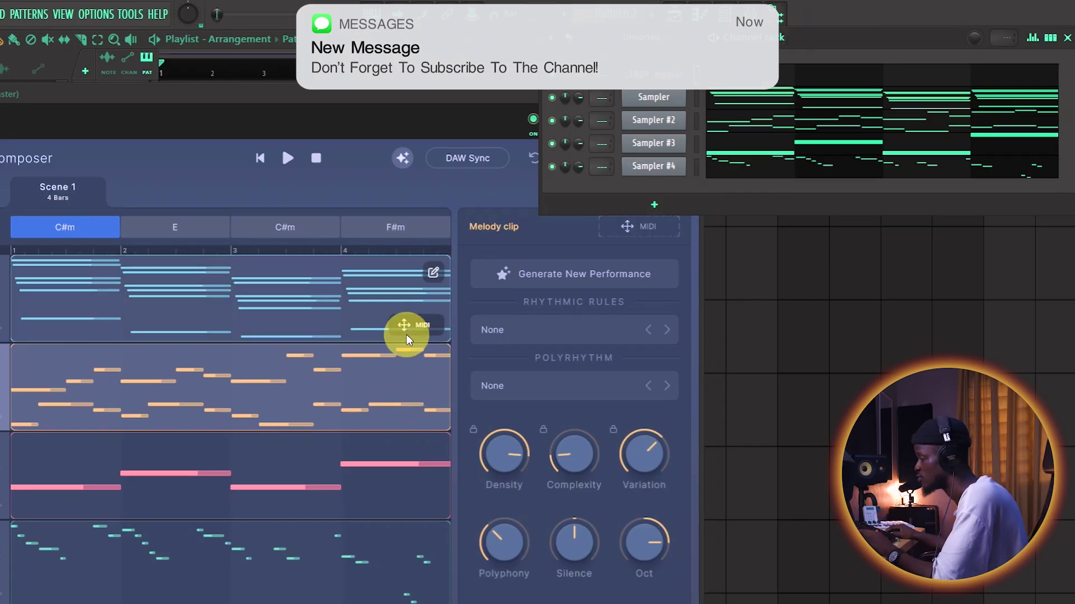
Bring the Chord clip's MIDI into the Channel rack without targeting a Sampler channel.
click(407, 324)
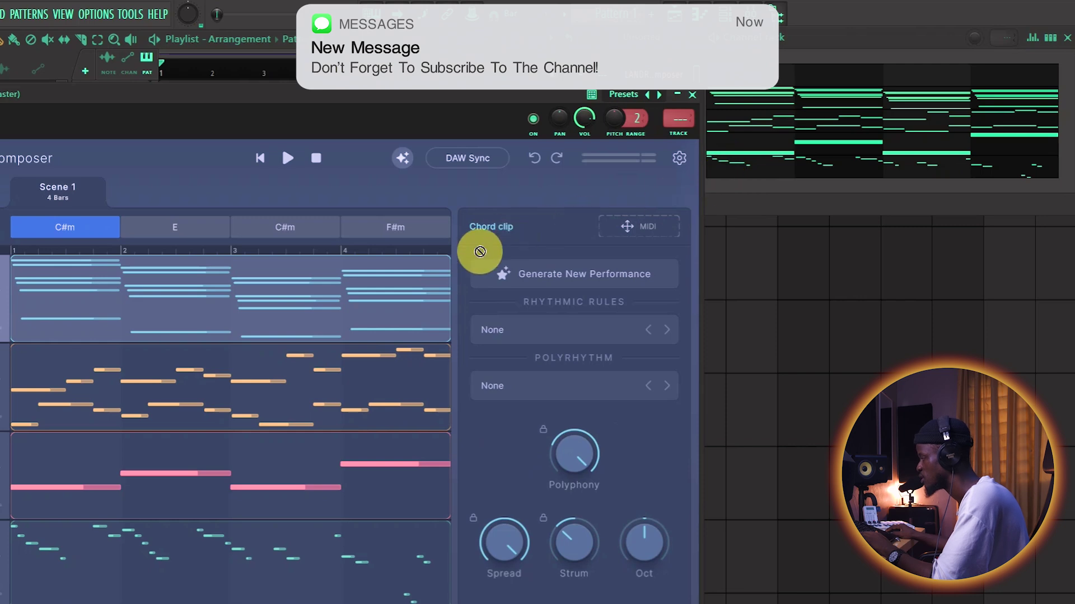
click(789, 42)
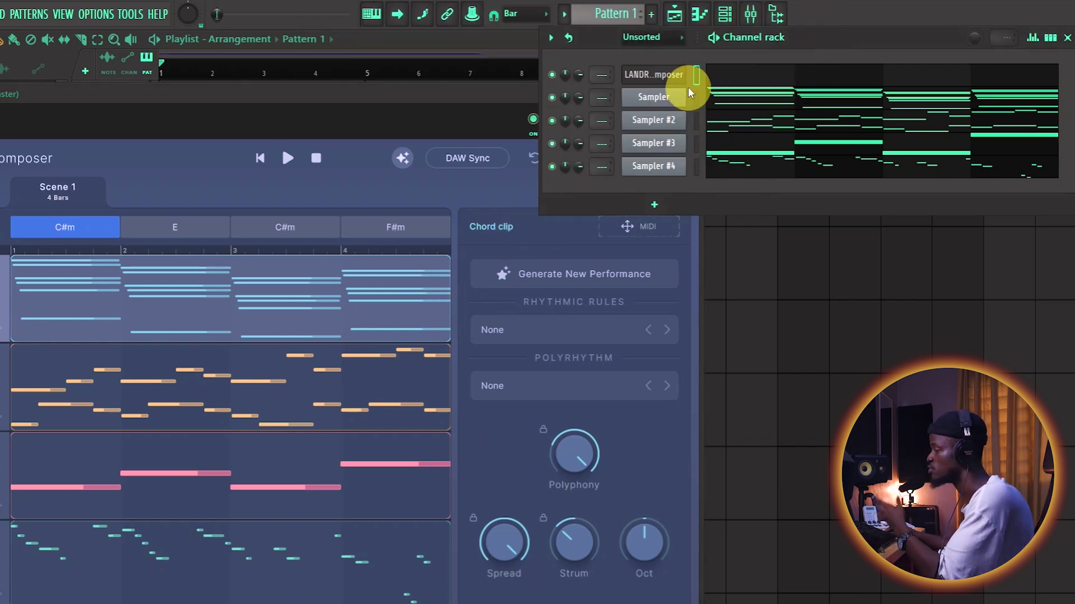
mouse_move(419, 300)
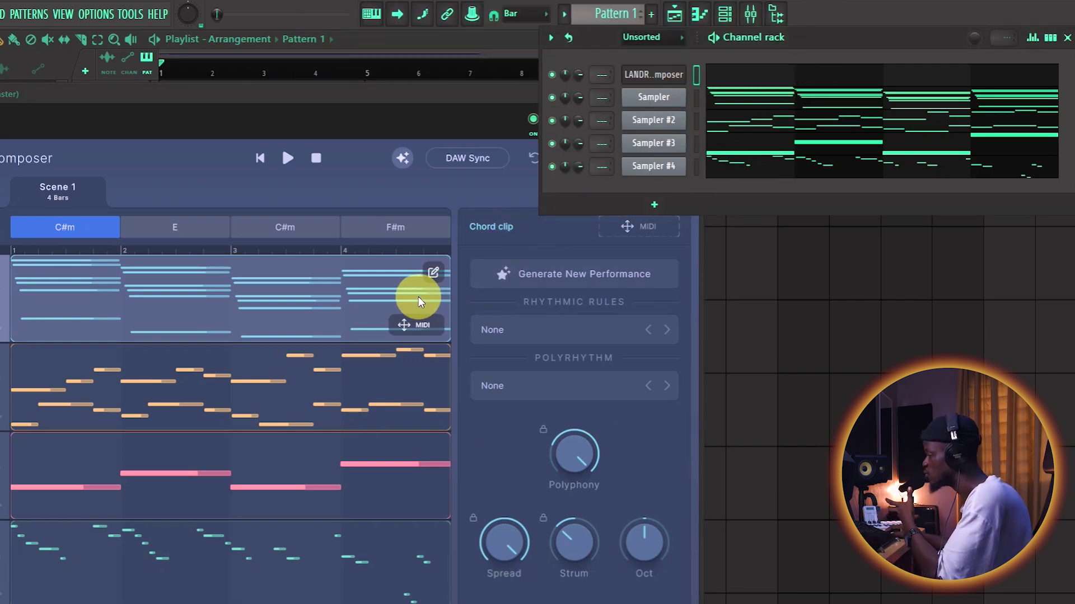
drag(412, 332, 715, 184)
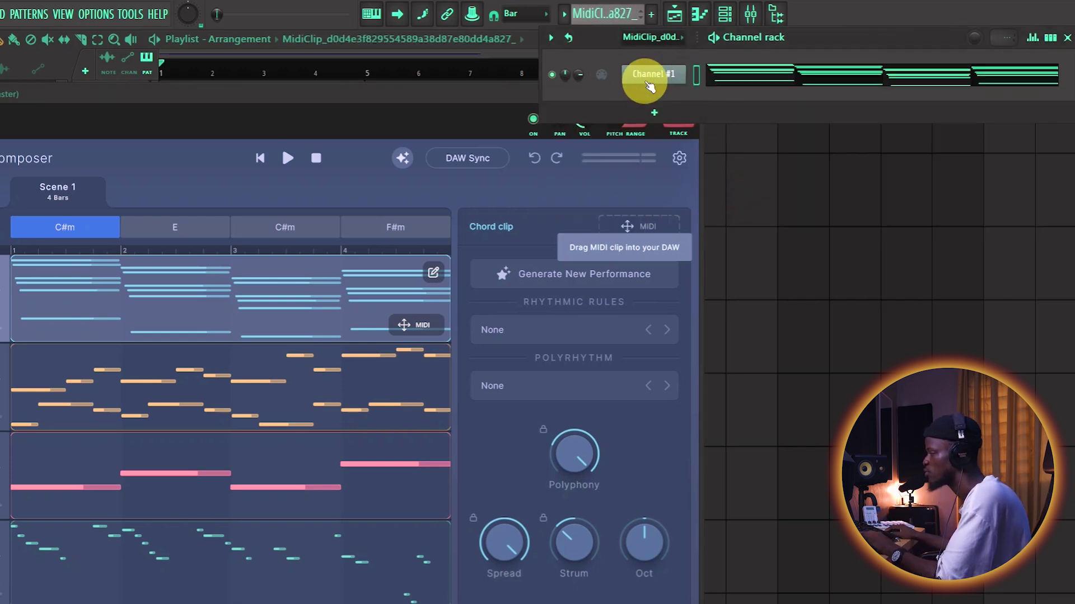
Check the Unsorted channel group, return to the MidiClip group and delete its Channel #1.
click(653, 37)
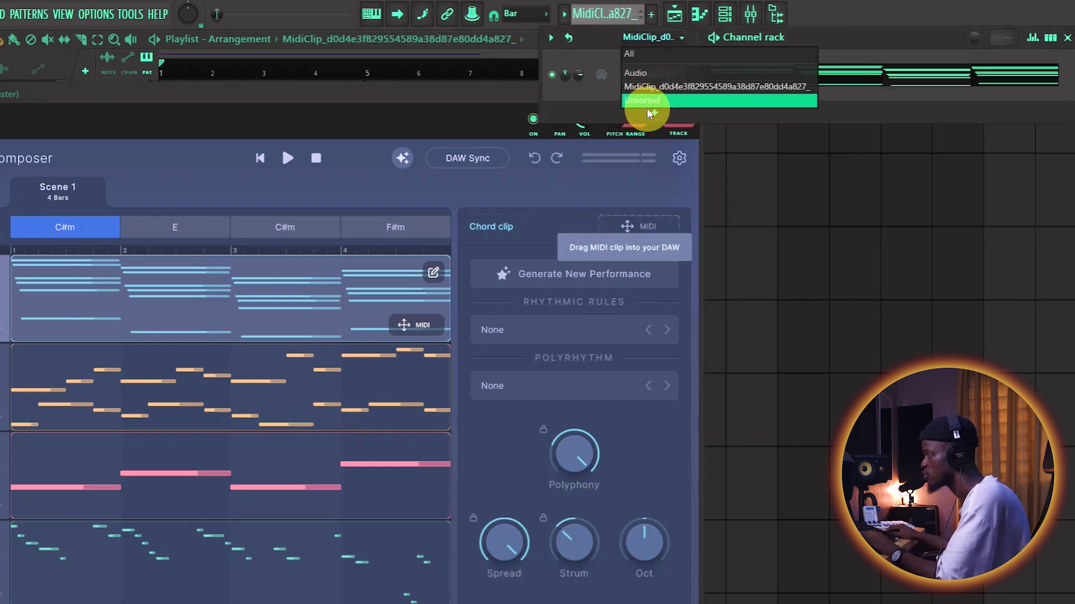
click(660, 102)
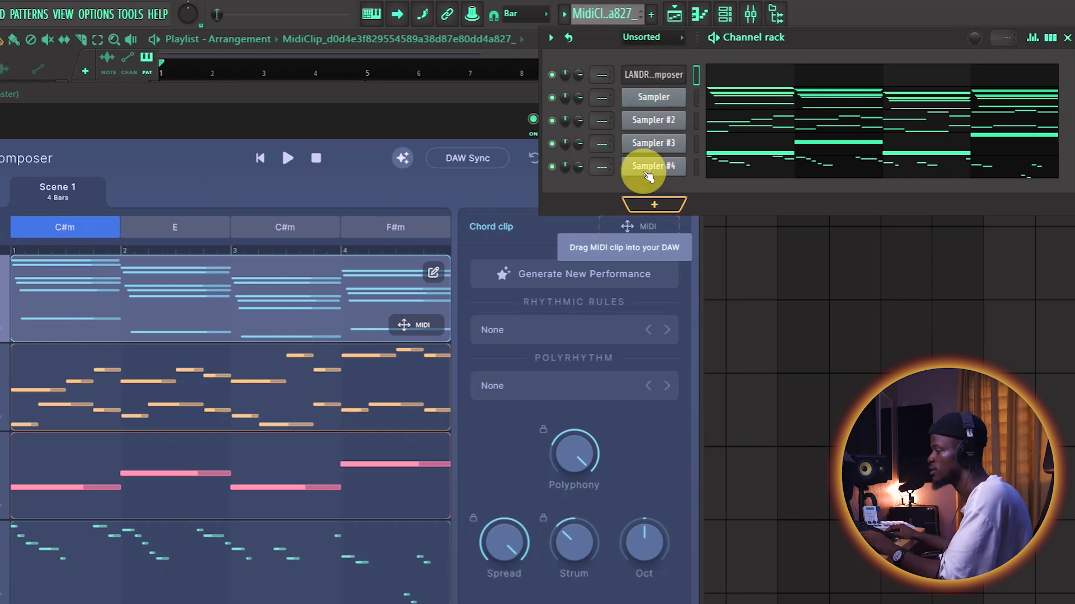
click(657, 38)
click(643, 92)
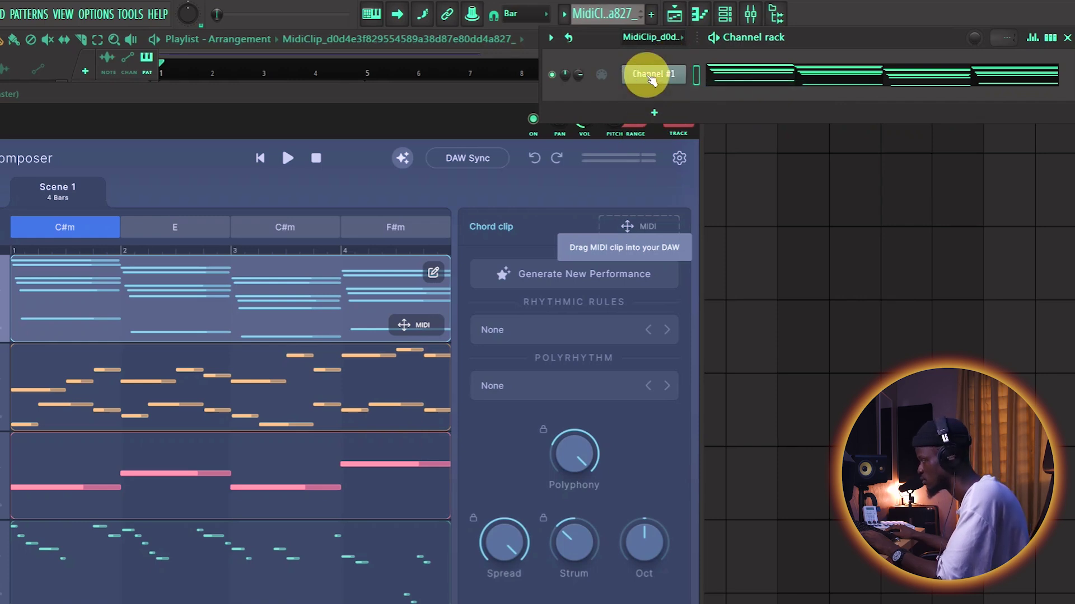
right_click(649, 73)
click(712, 242)
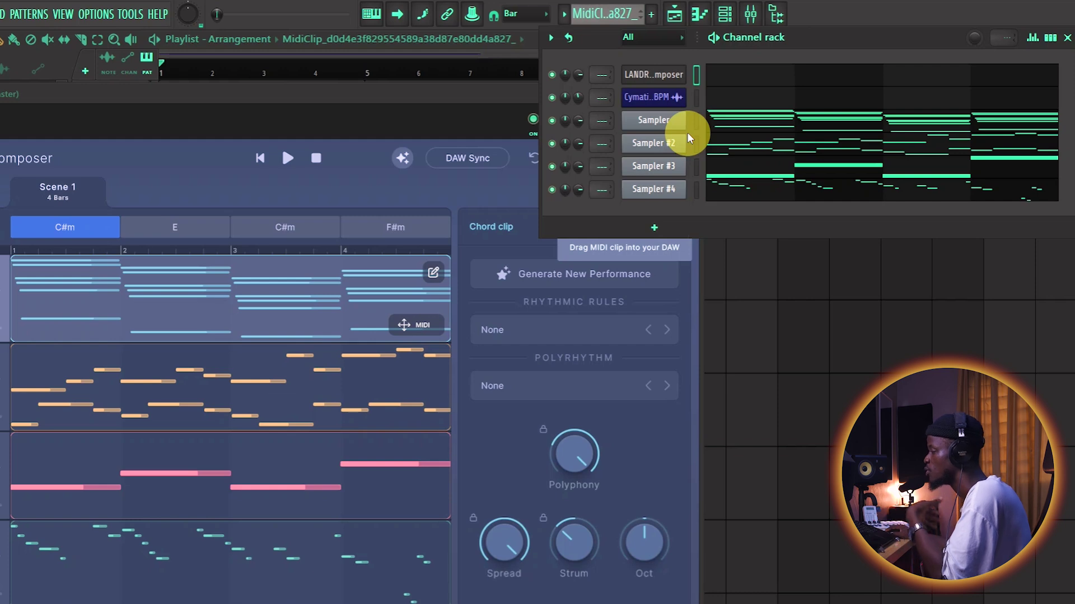
Enable DAW Sync in LANDR Composer and close the plugin window.
drag(475, 99, 533, 139)
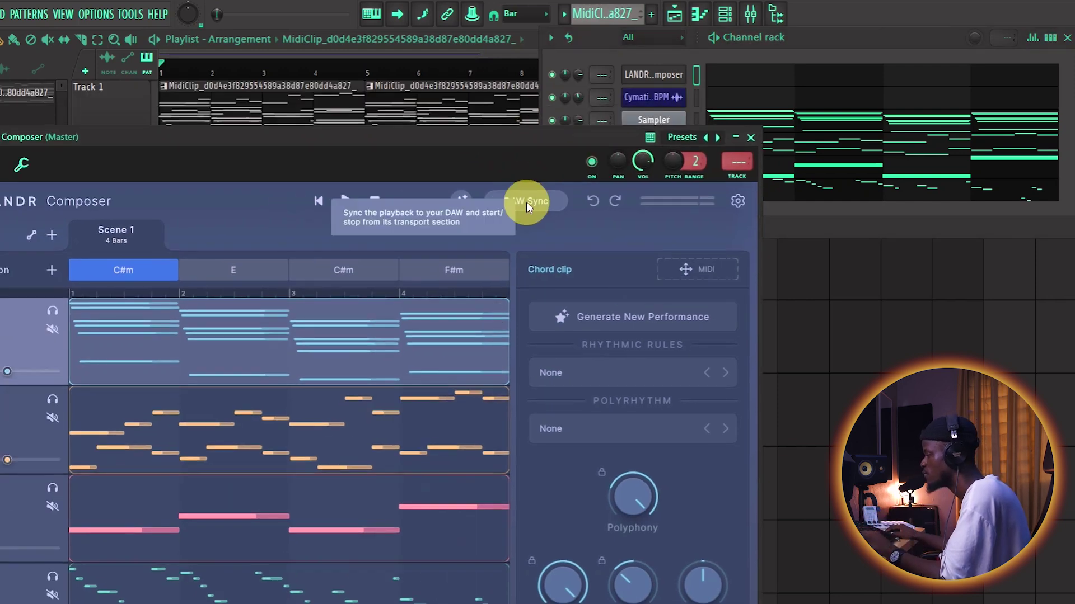
click(520, 215)
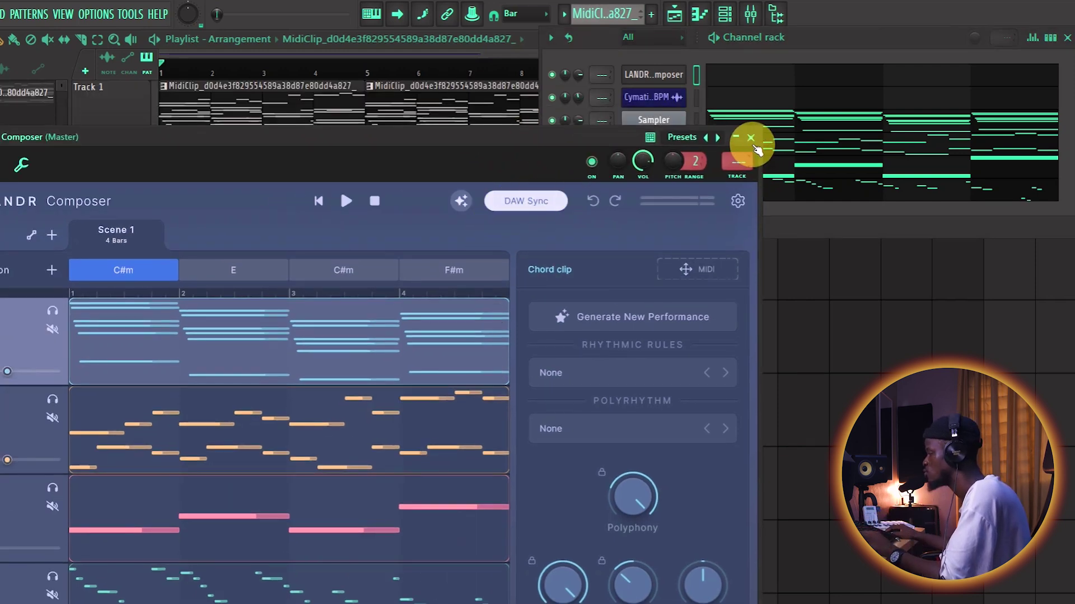
click(750, 138)
Mute the LANDR Composer channel and briefly play the arrangement to check the Sampler channels.
click(551, 75)
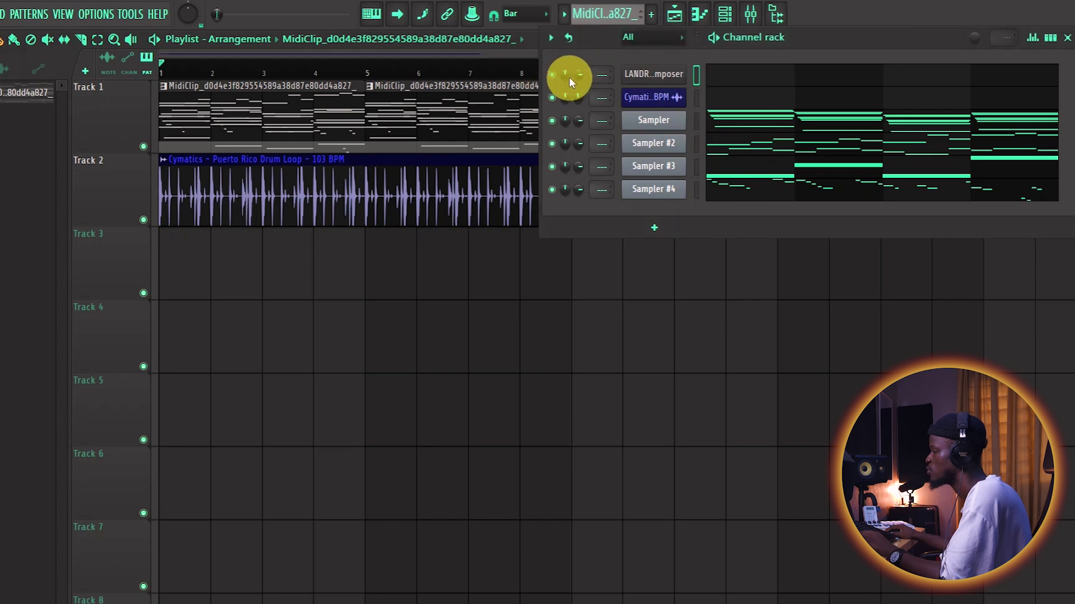
drag(818, 39, 680, 117)
key(space)
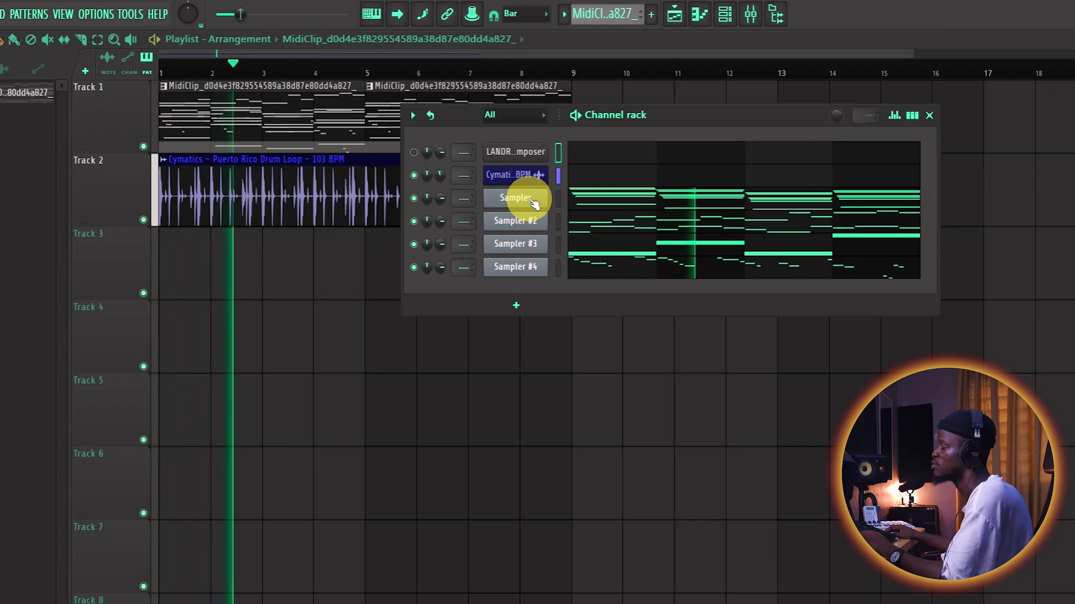
key(space)
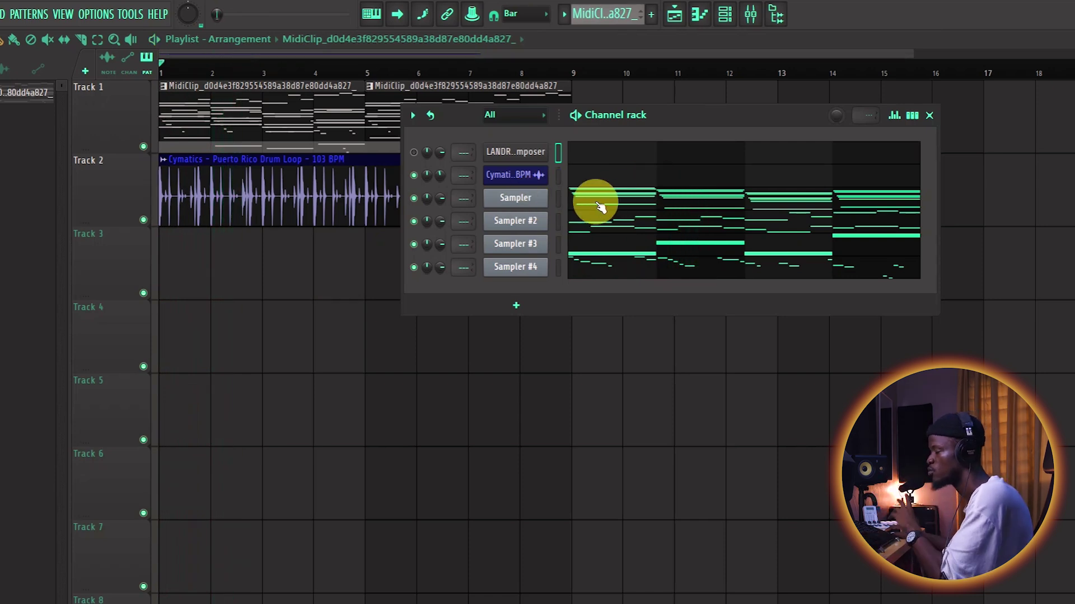
Replace the first Sampler channel, which holds the chord notes, with the FLEX instrument.
drag(690, 119, 652, 106)
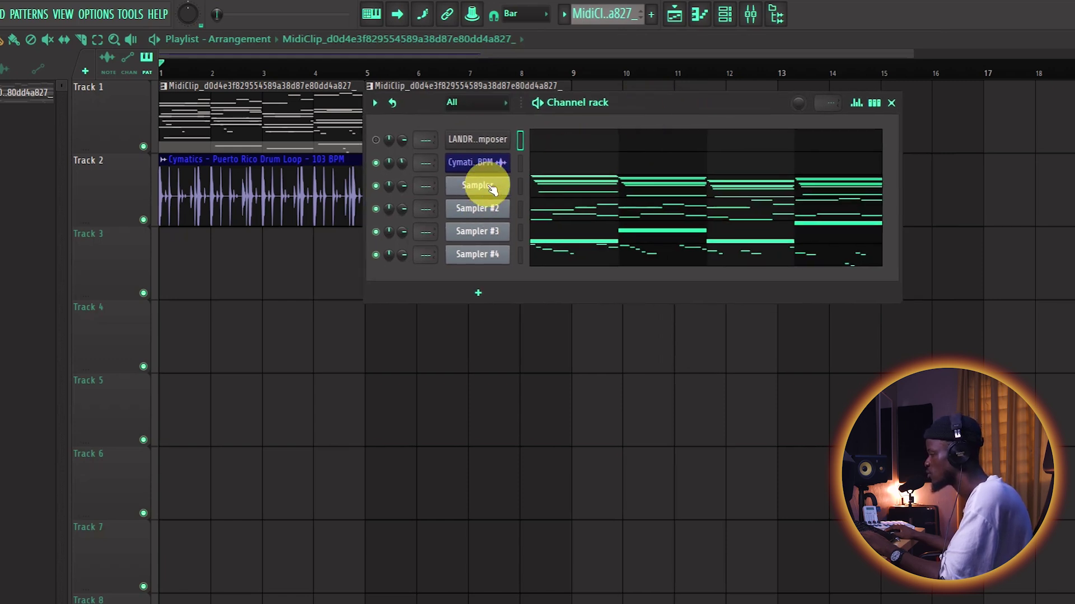
right_click(491, 189)
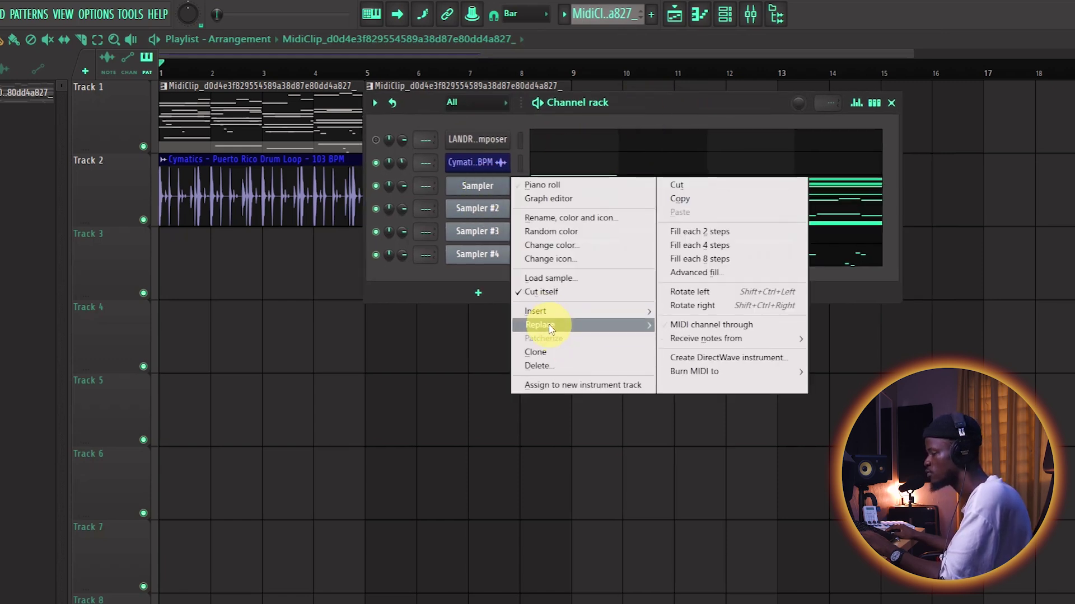
mouse_move(548, 324)
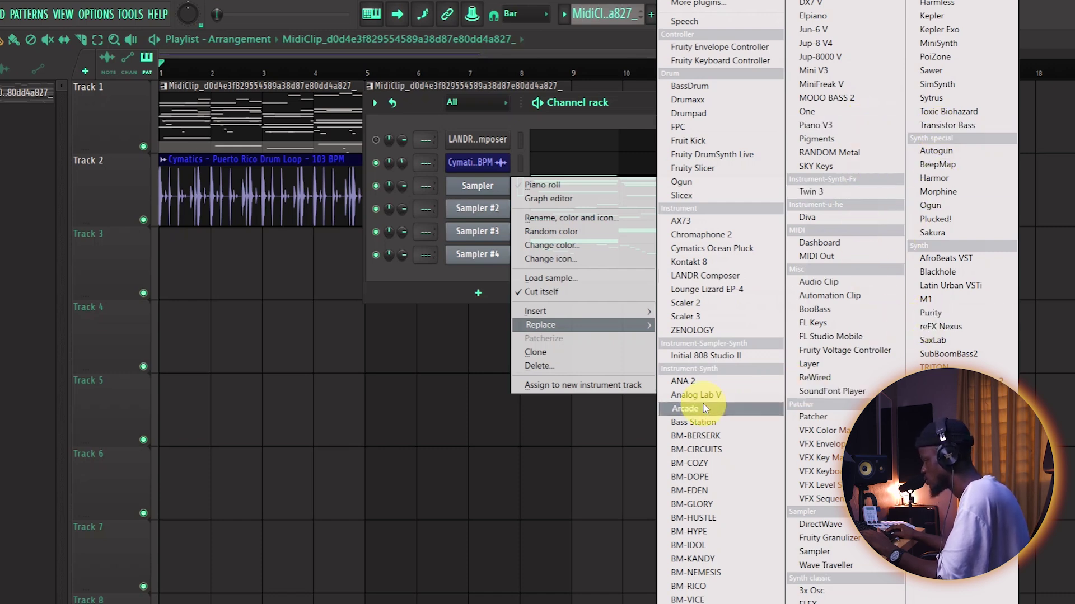
click(811, 600)
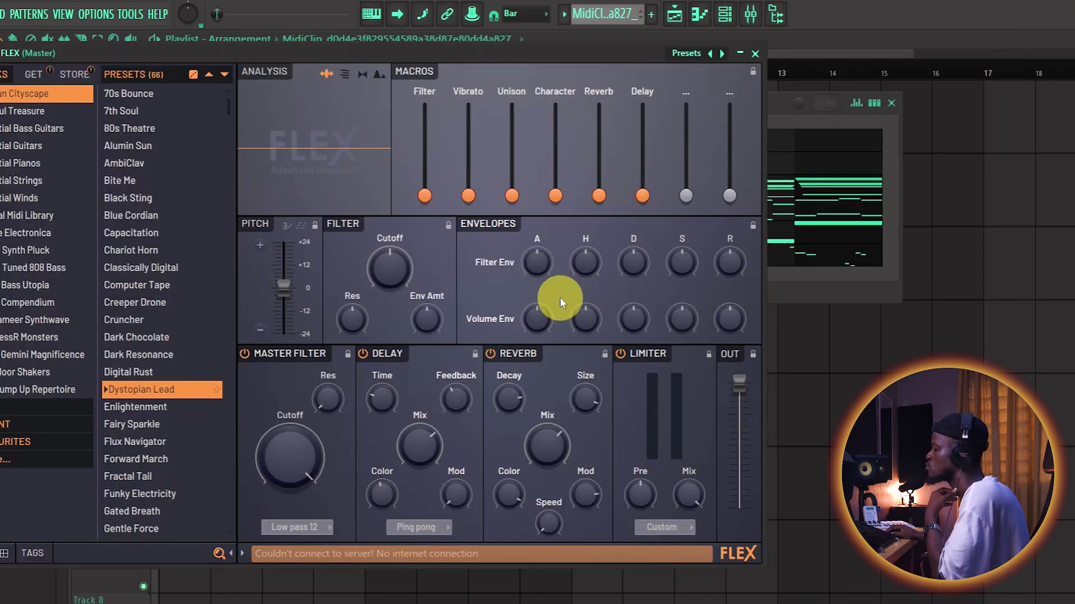
Load the Jazz Guitar preset from FLEX's favourites and close the plugin window.
drag(505, 49, 595, 43)
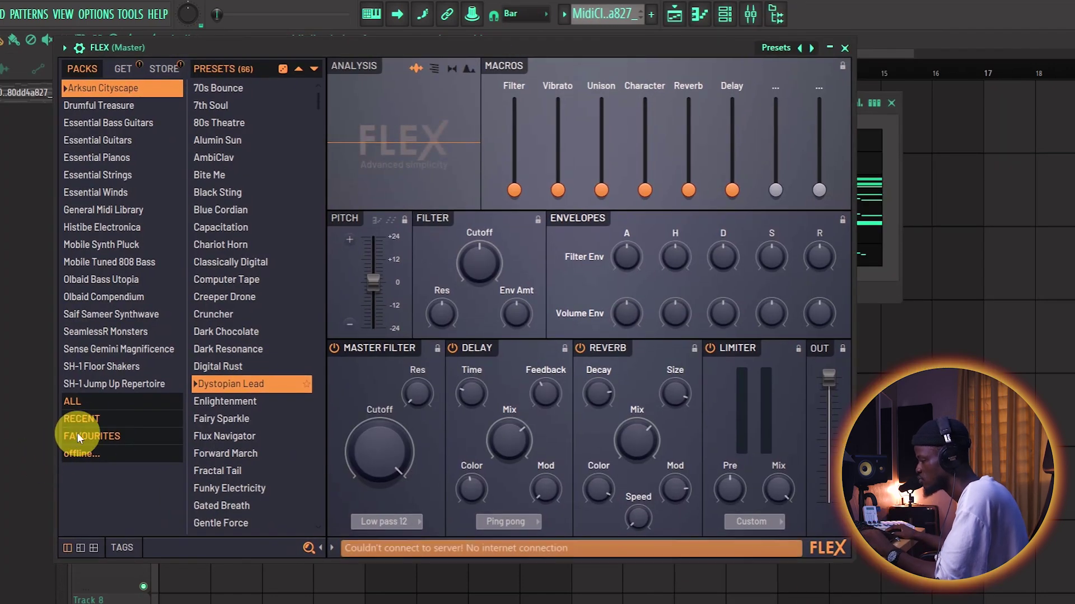
click(95, 435)
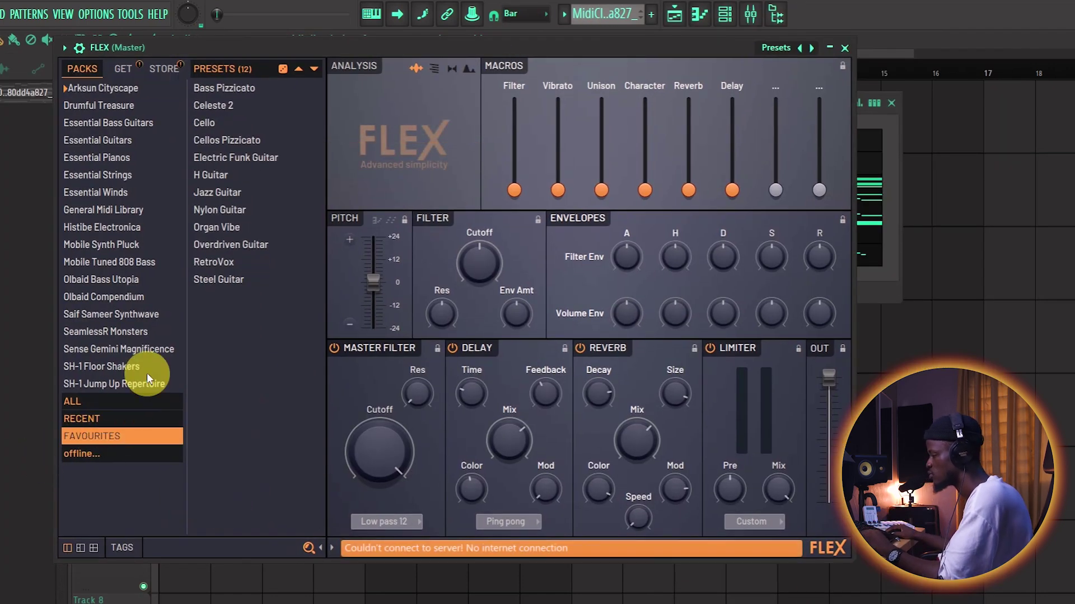
click(224, 212)
click(225, 193)
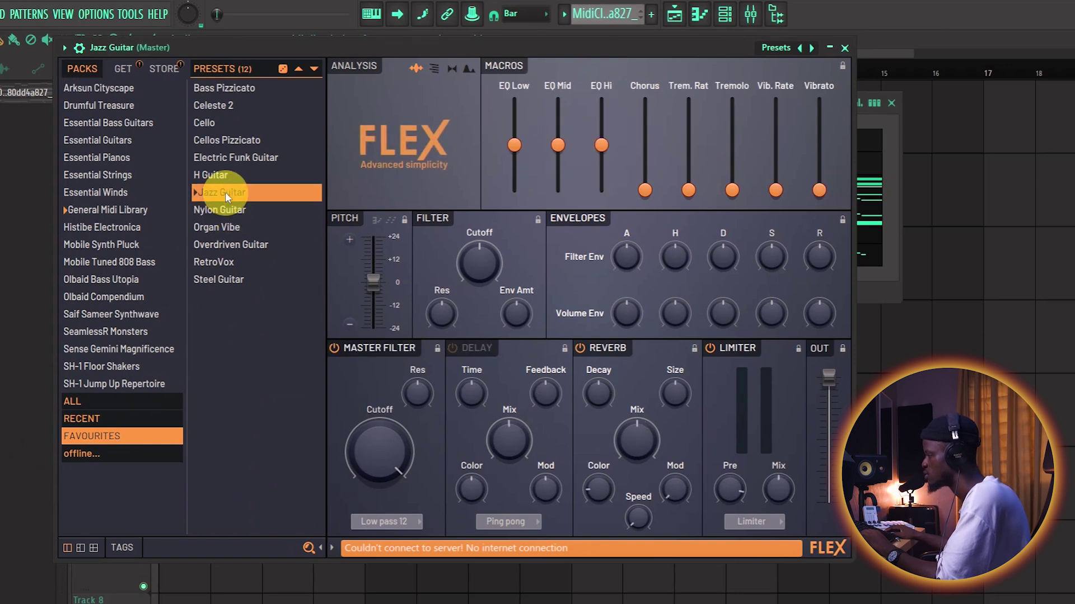
click(844, 48)
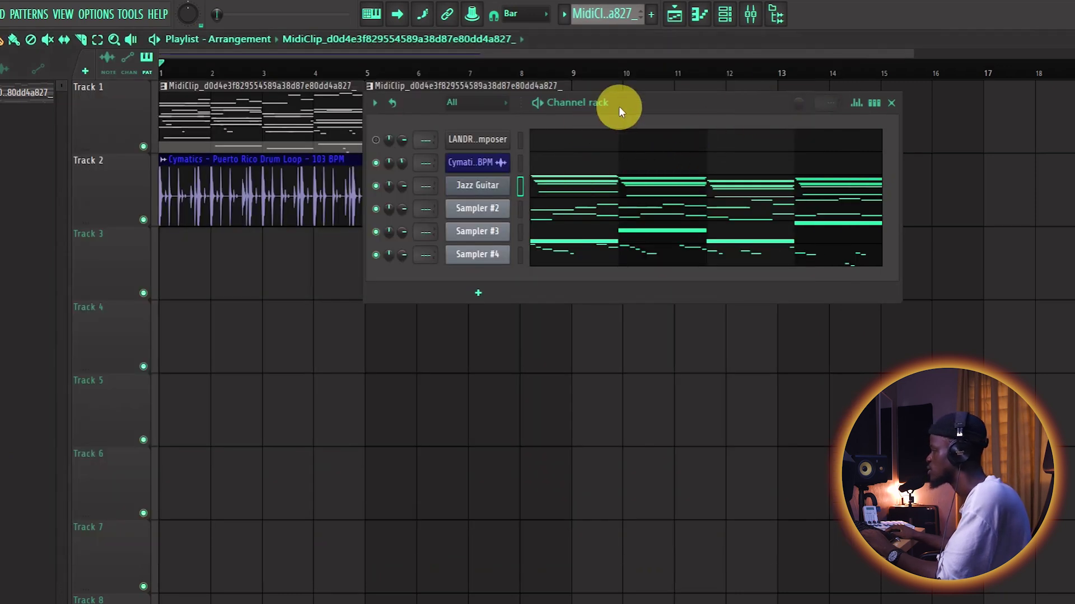
Play the arrangement briefly with the Channel rack clear of the clips to hear the Jazz Guitar part.
drag(619, 106, 549, 222)
key(space)
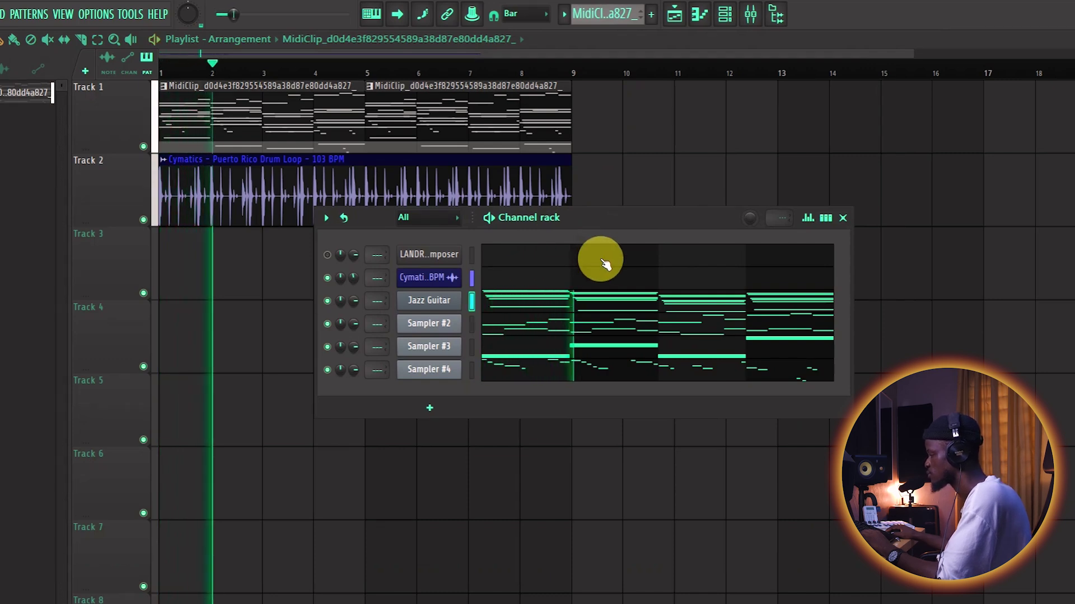
key(space)
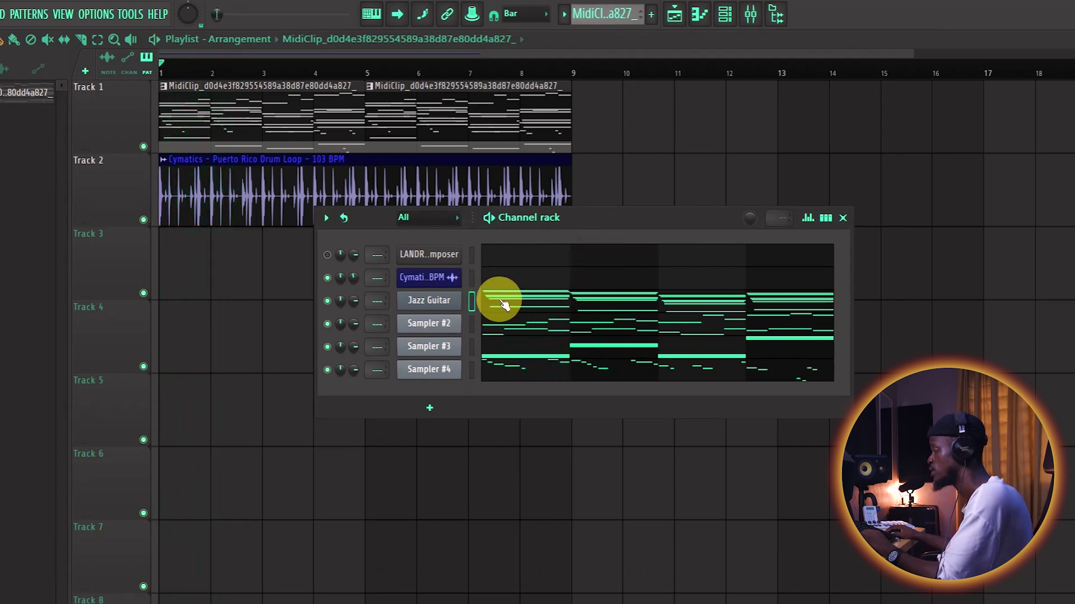
Examine the Jazz Guitar chords in the piano roll down to the low notes while playing them, and close the Channel rack.
click(520, 298)
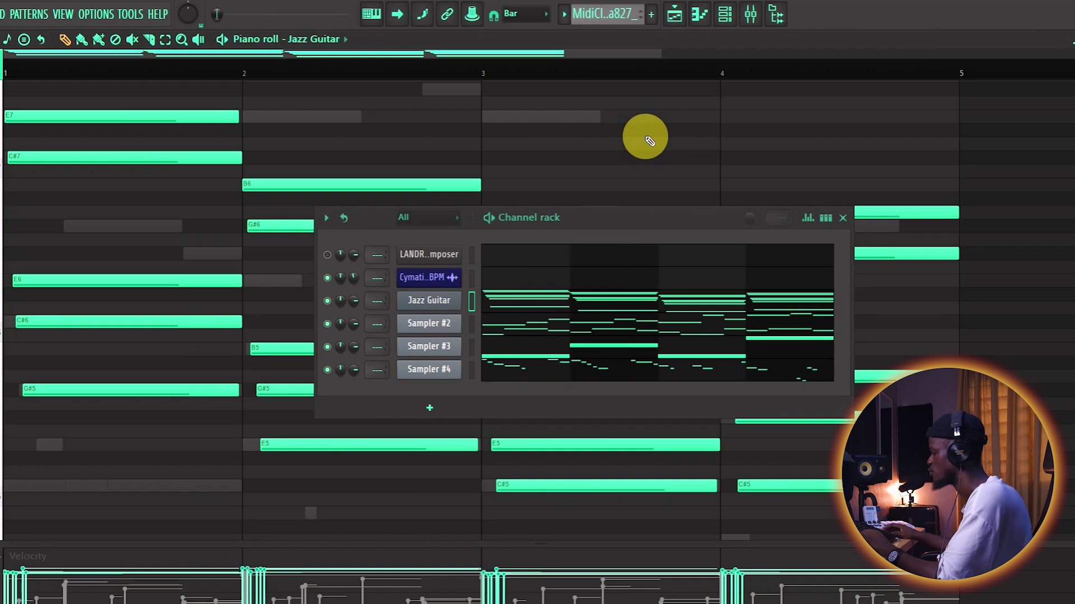
scroll(645, 136, down, 10)
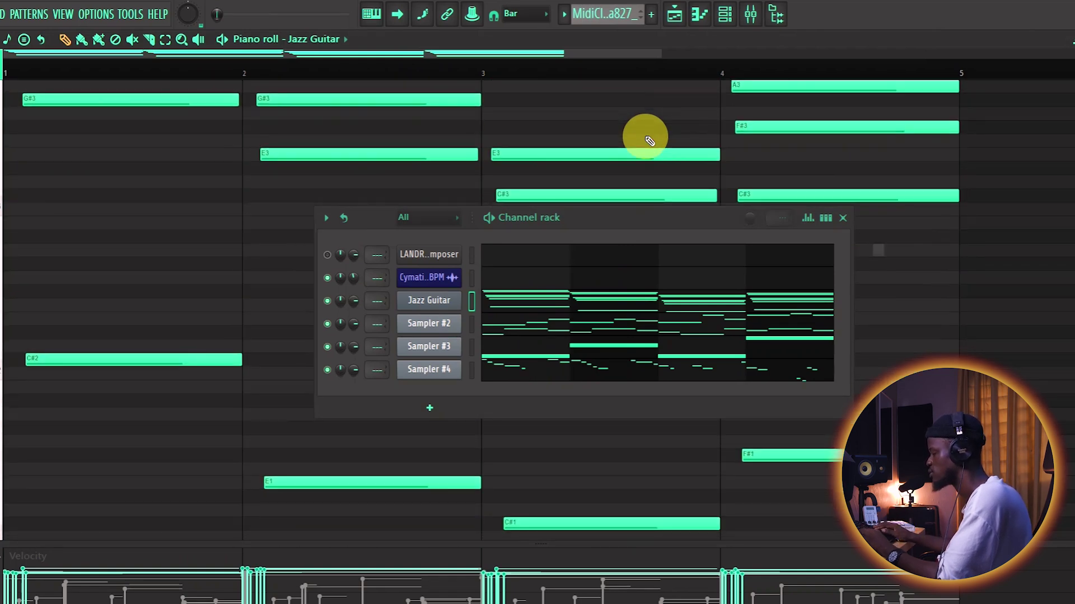
key(space)
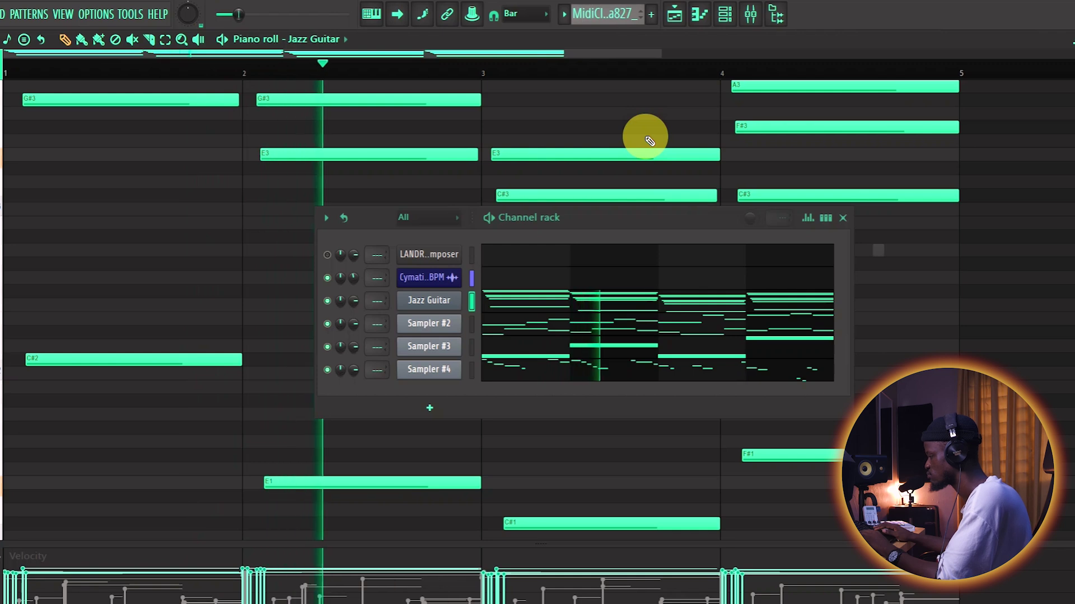
key(space)
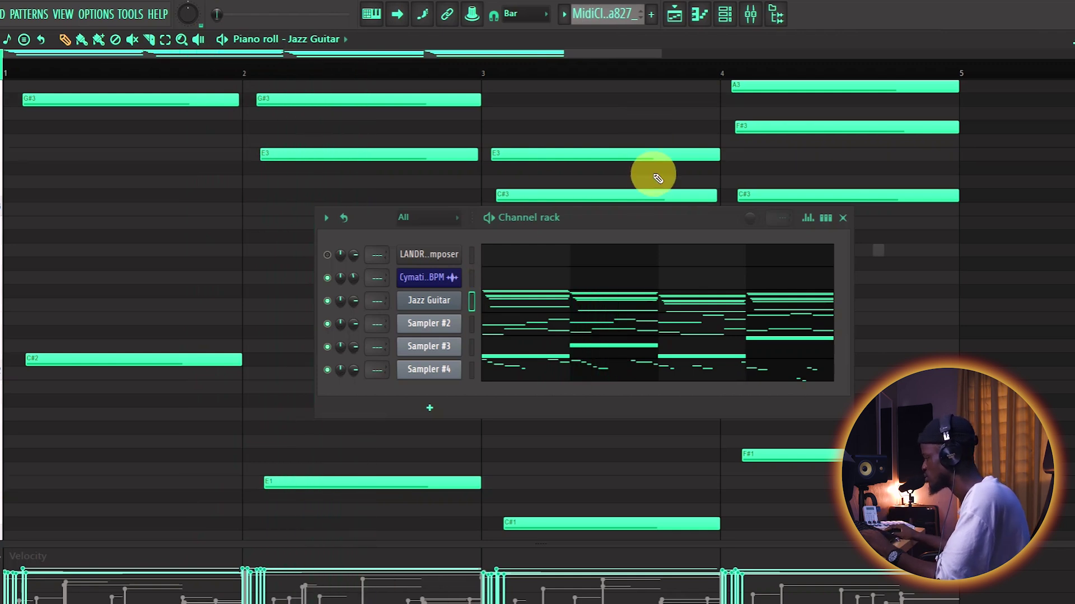
mouse_move(645, 218)
mouse_down()
mouse_move(769, 319)
mouse_move(766, 296)
mouse_move(650, 224)
mouse_up()
scroll(355, 153, down, 4)
scroll(355, 158, up, 3)
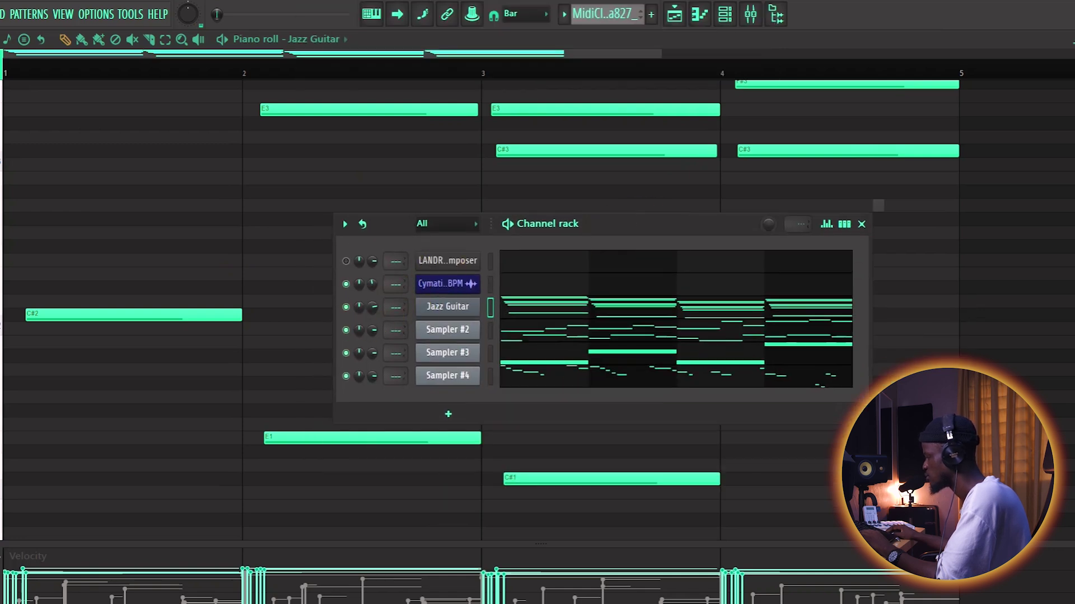
key(space)
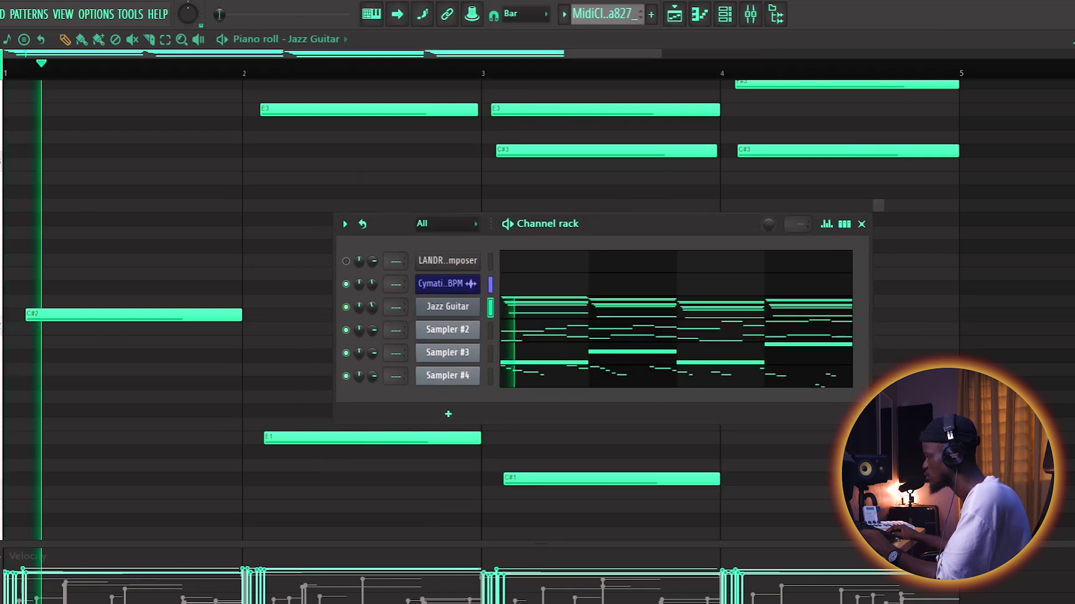
click(862, 224)
key(space)
Select all Jazz Guitar notes, lower their velocity together and play the chords to check the softer level.
key(ctrl+a)
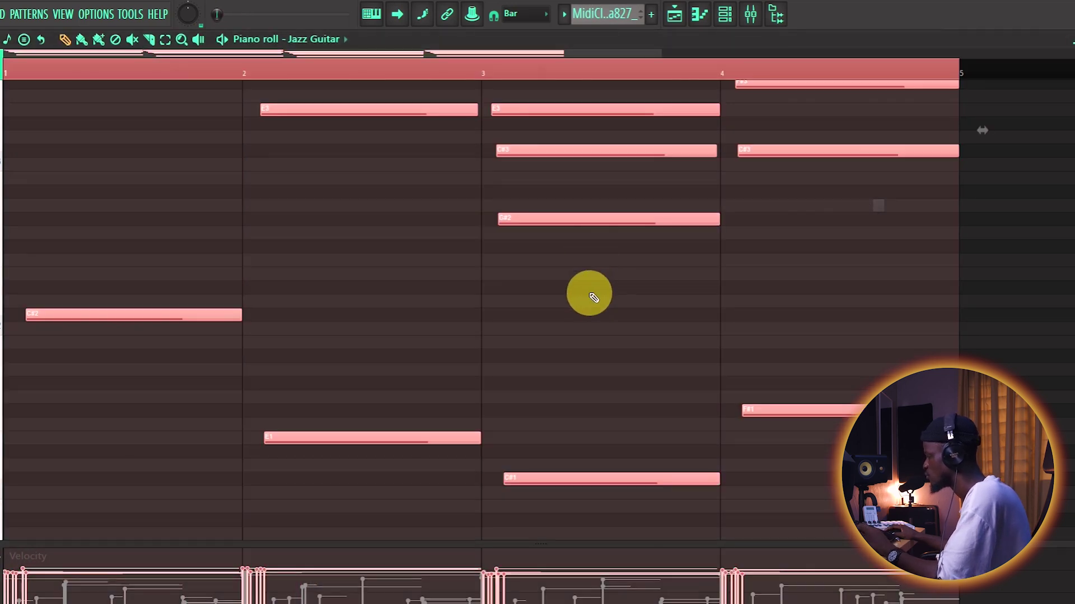
scroll(590, 222, down, 5)
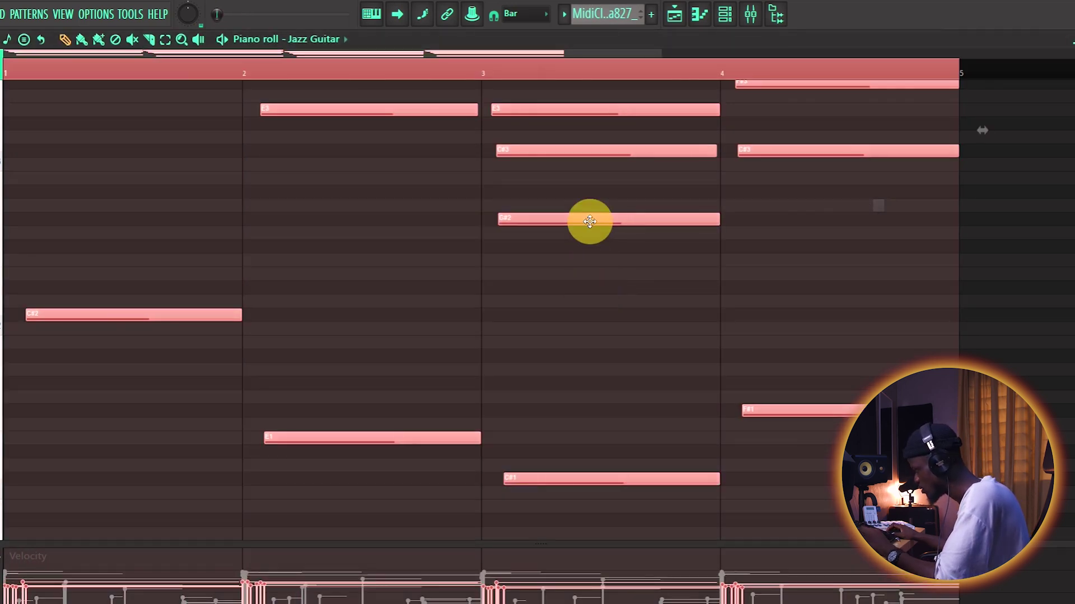
key(space)
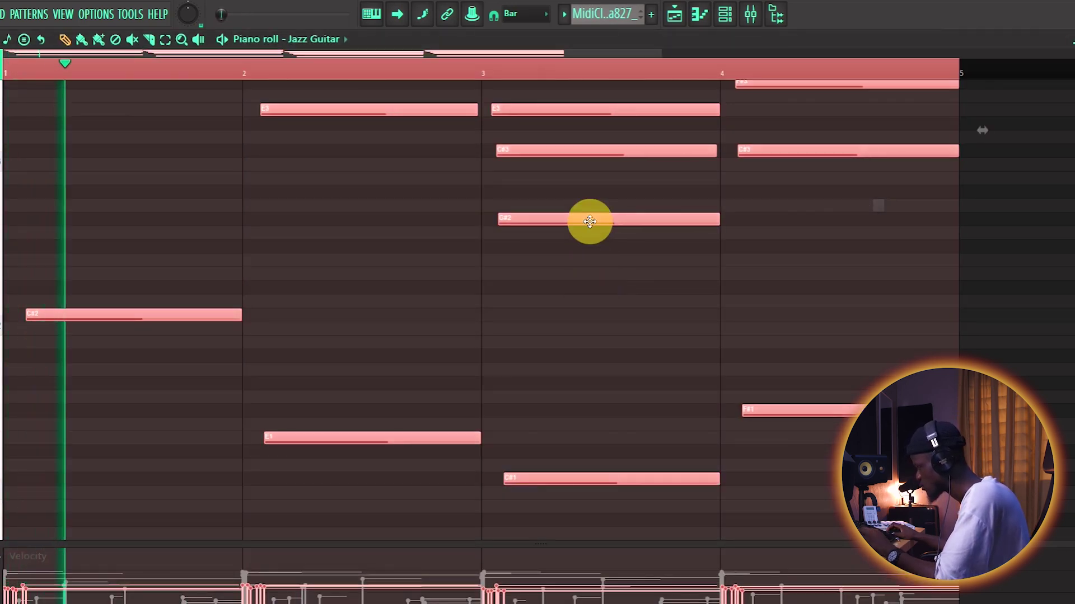
click(590, 255)
scroll(590, 254, down, 2)
scroll(589, 255, up, 4)
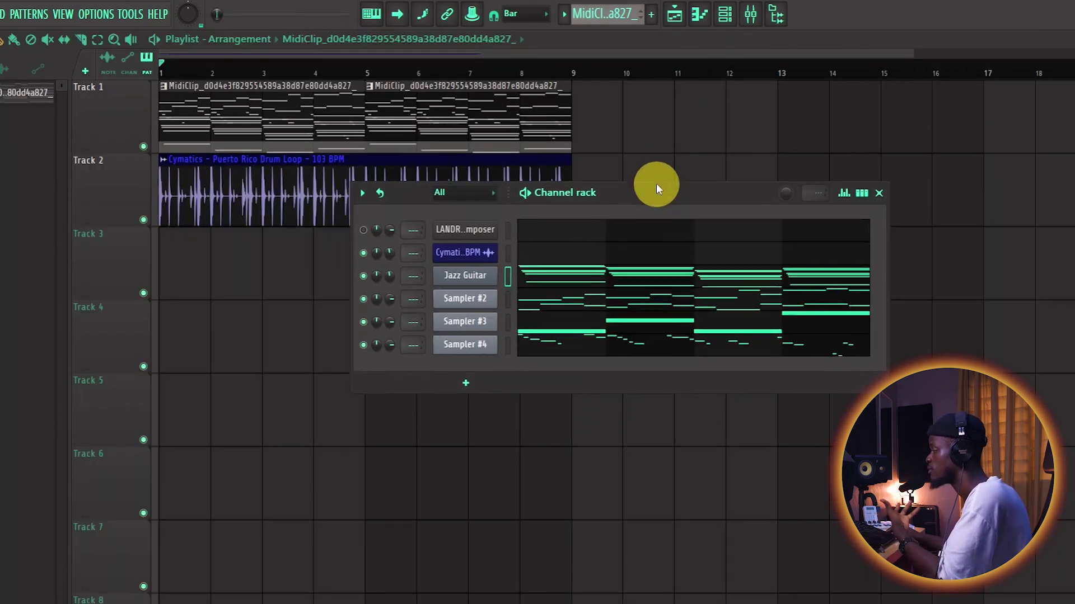
Replace Sampler #2 with Piano V3, choose the Pop Upright piano model and close the plugin window.
drag(656, 184, 661, 161)
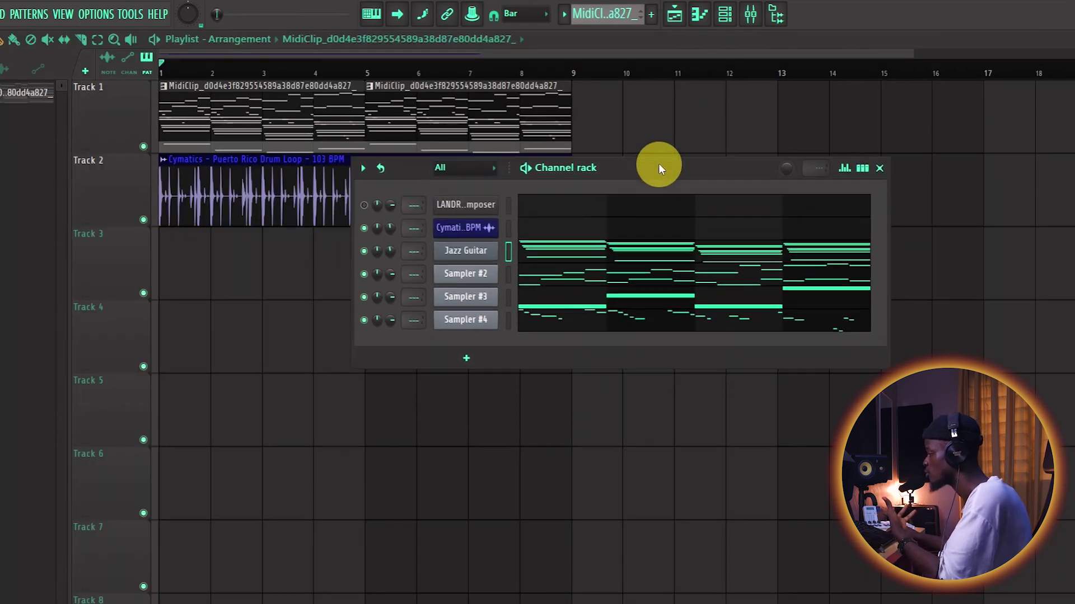
right_click(471, 279)
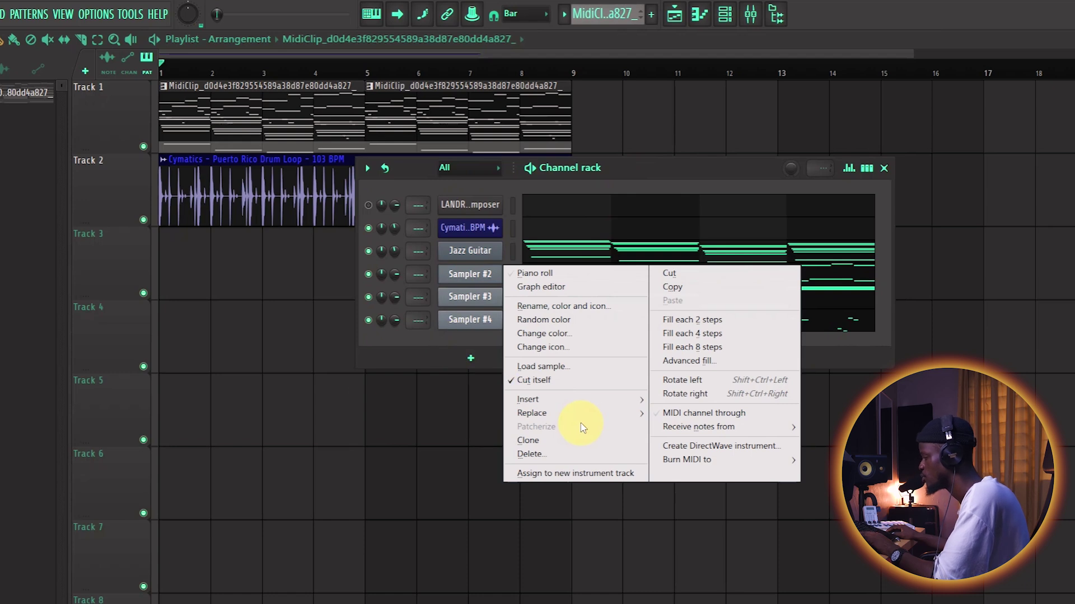
mouse_move(586, 419)
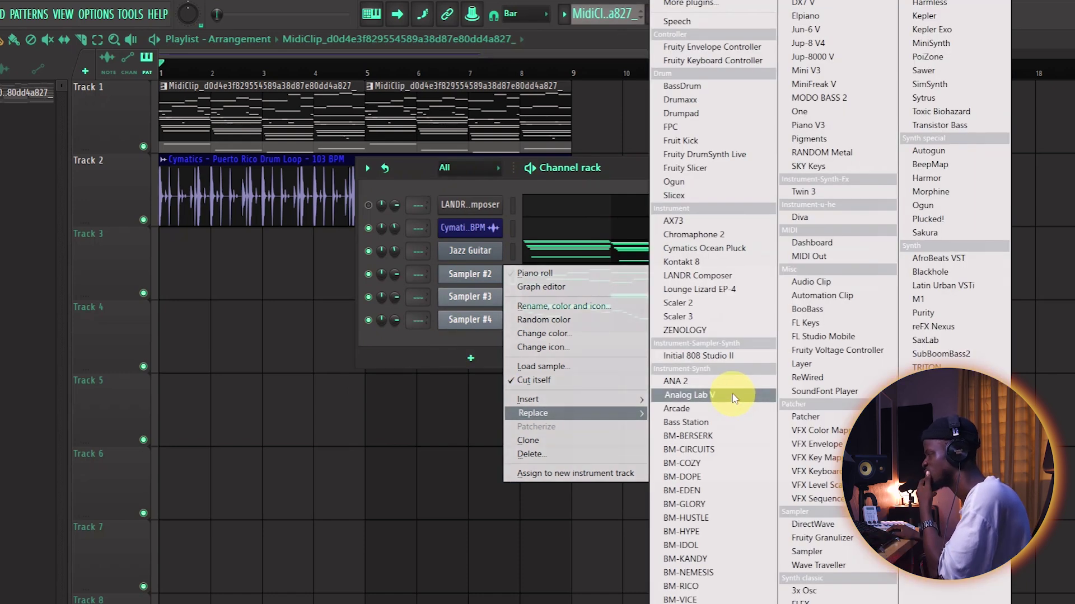
click(819, 125)
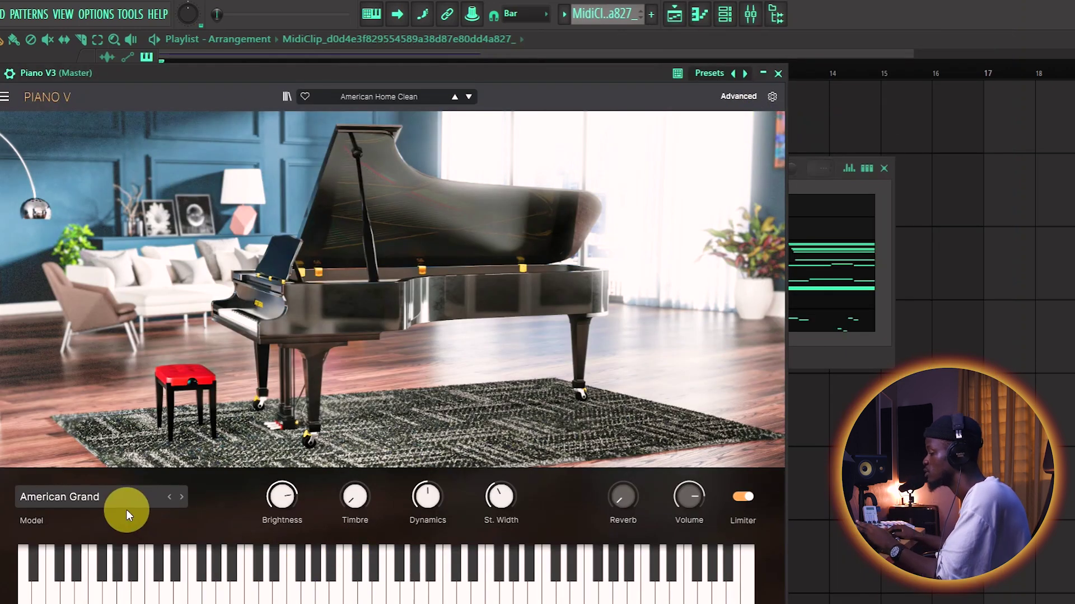
click(124, 497)
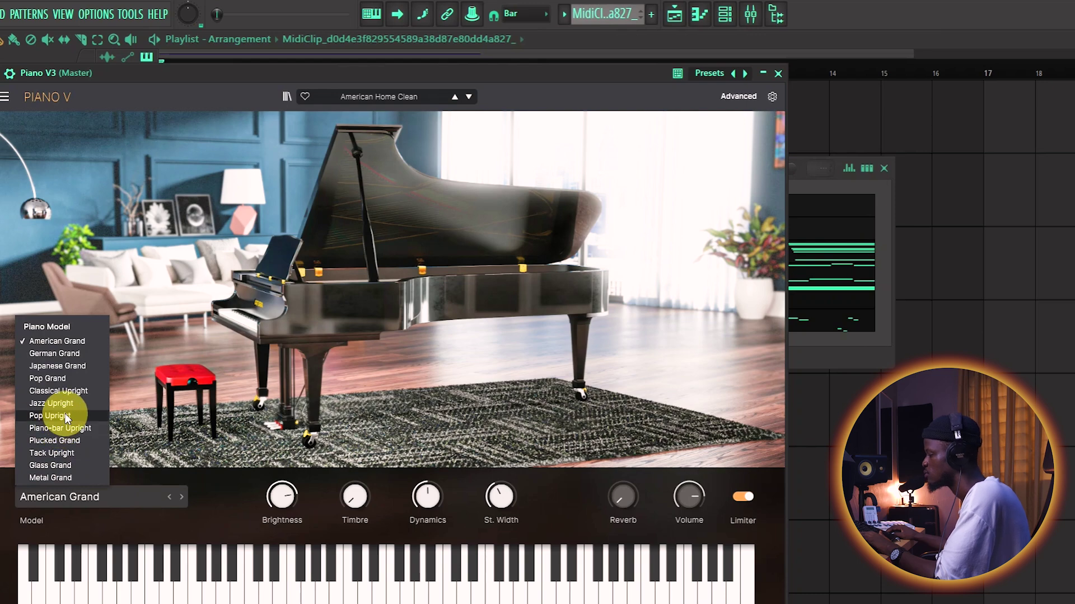
click(51, 416)
click(779, 74)
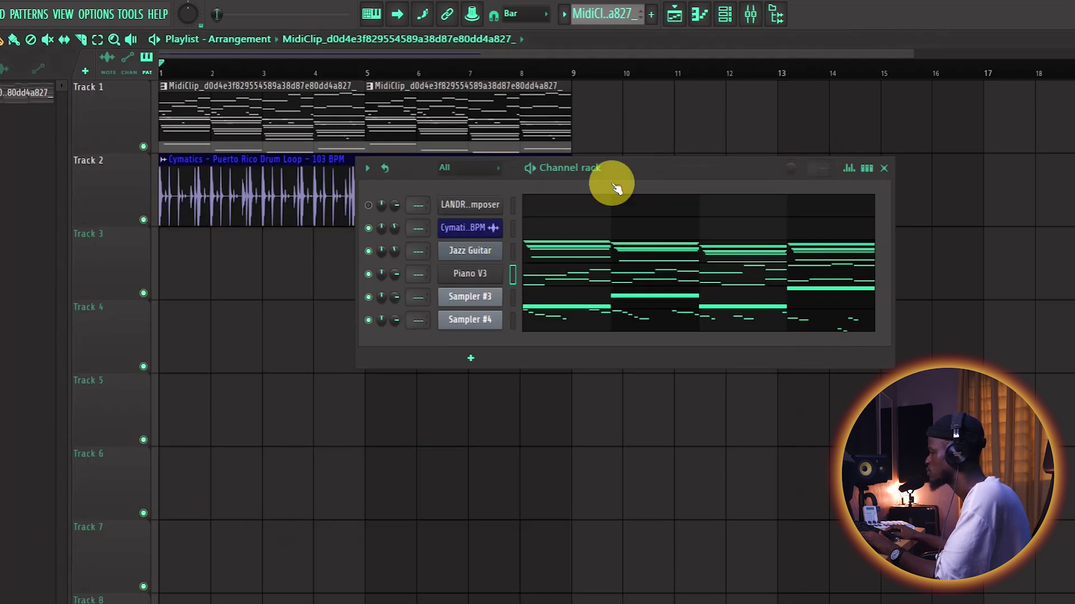
Play the first bars of the arrangement to hear Piano V3 together with the Jazz Guitar.
drag(674, 161, 674, 147)
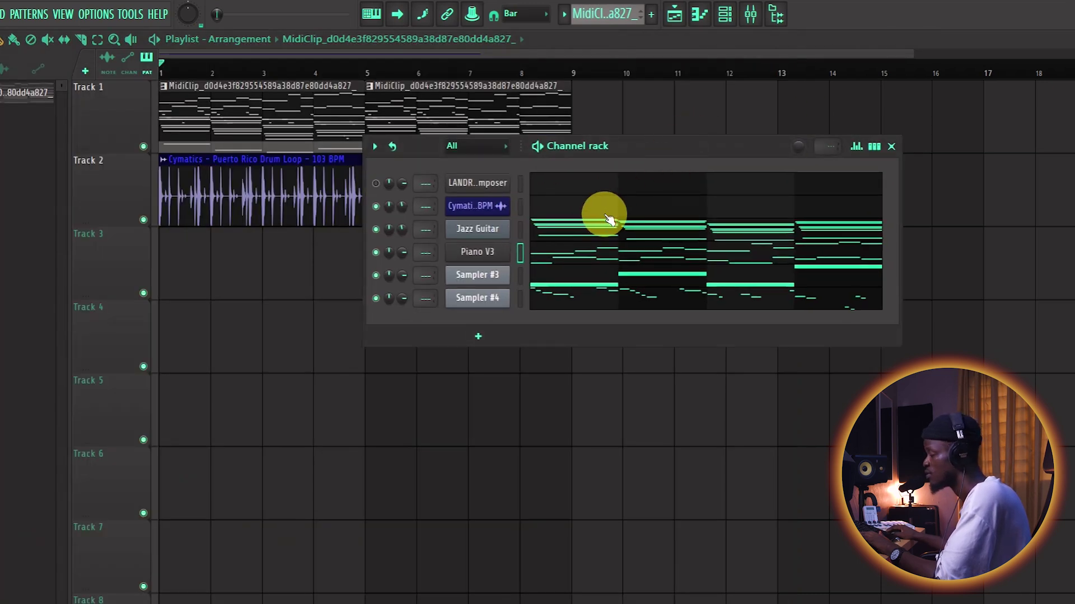
key(space)
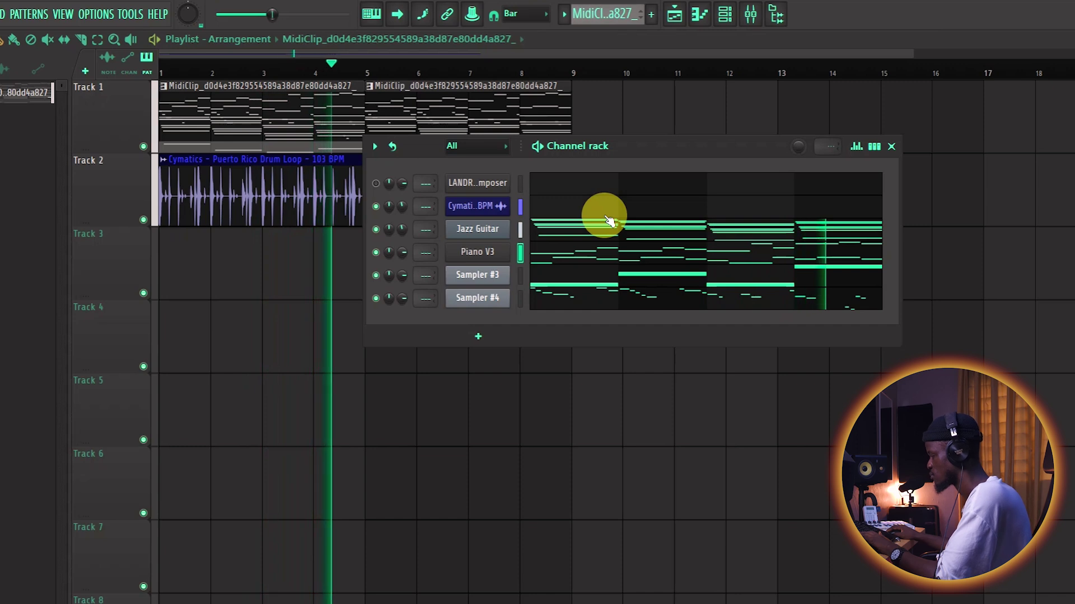
key(space)
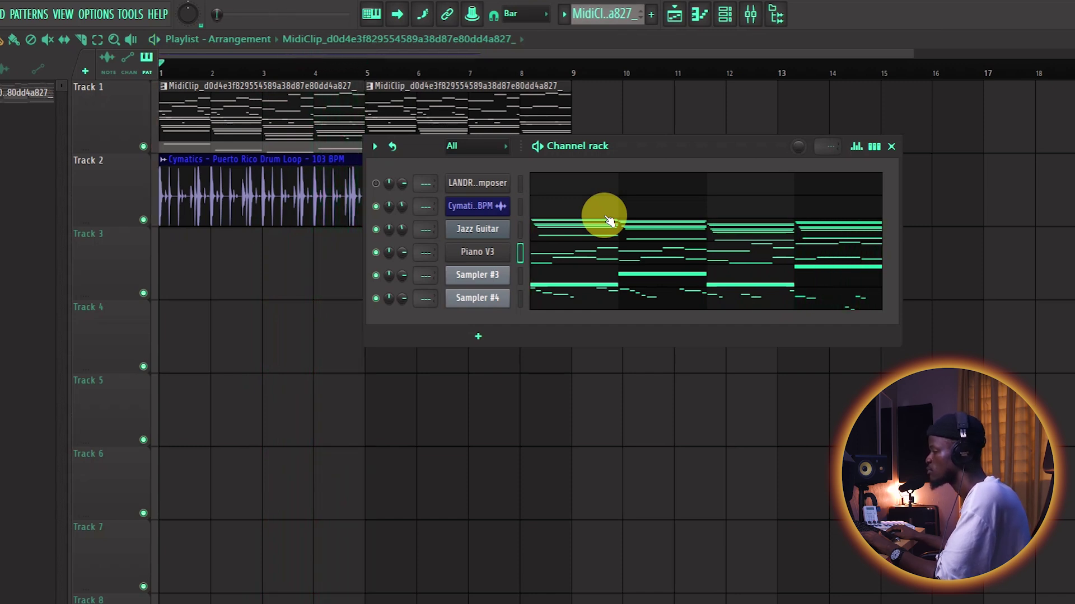
Replace Sampler #3 with Initial 808 Studio II, leave its Init preset loaded and close the plugin window.
drag(665, 159, 669, 122)
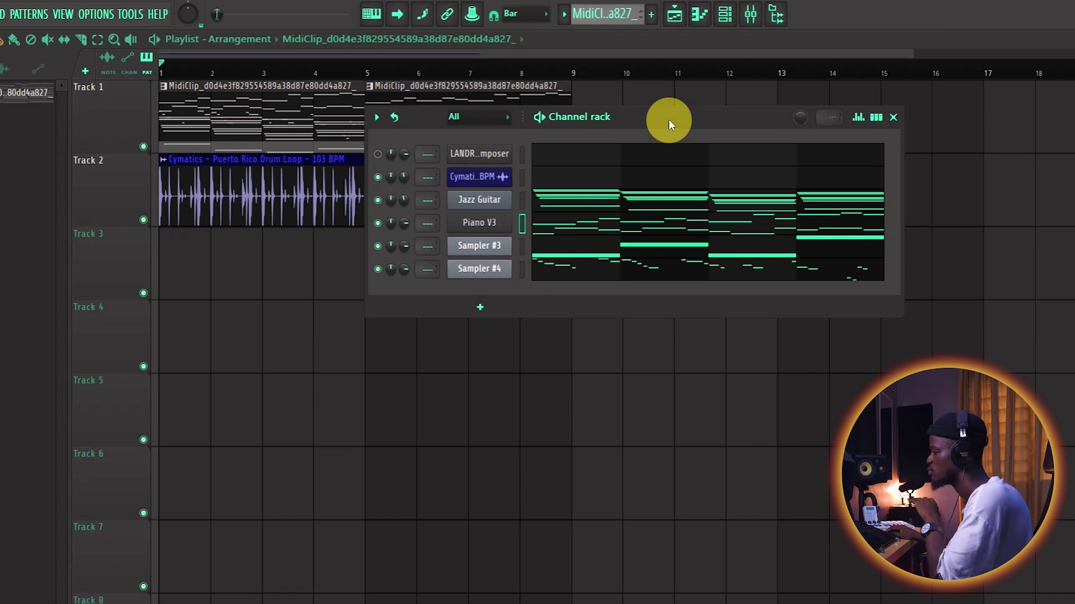
right_click(487, 252)
mouse_move(540, 385)
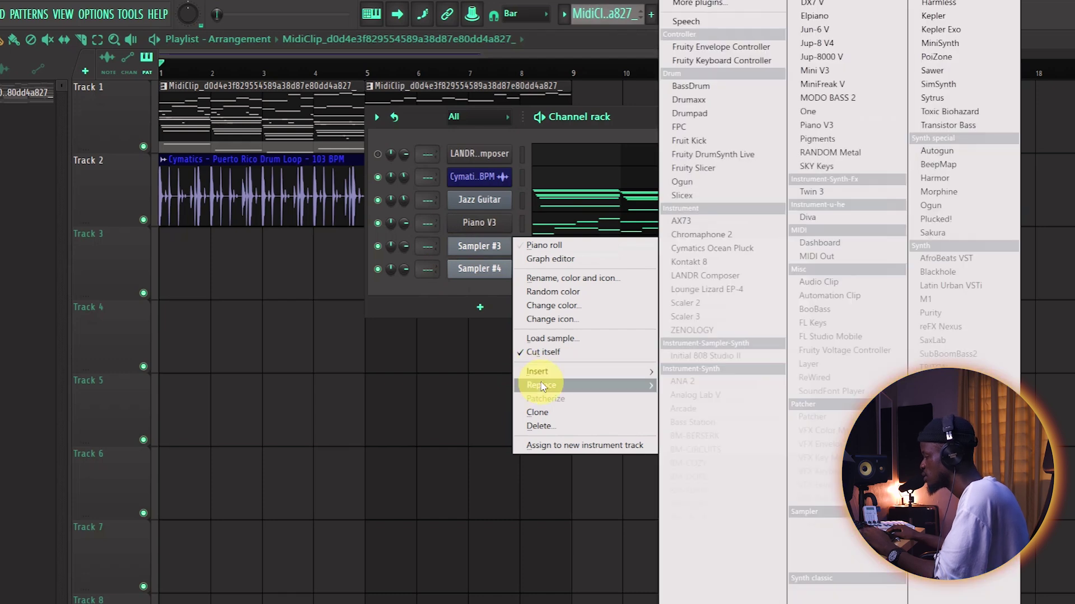
click(717, 357)
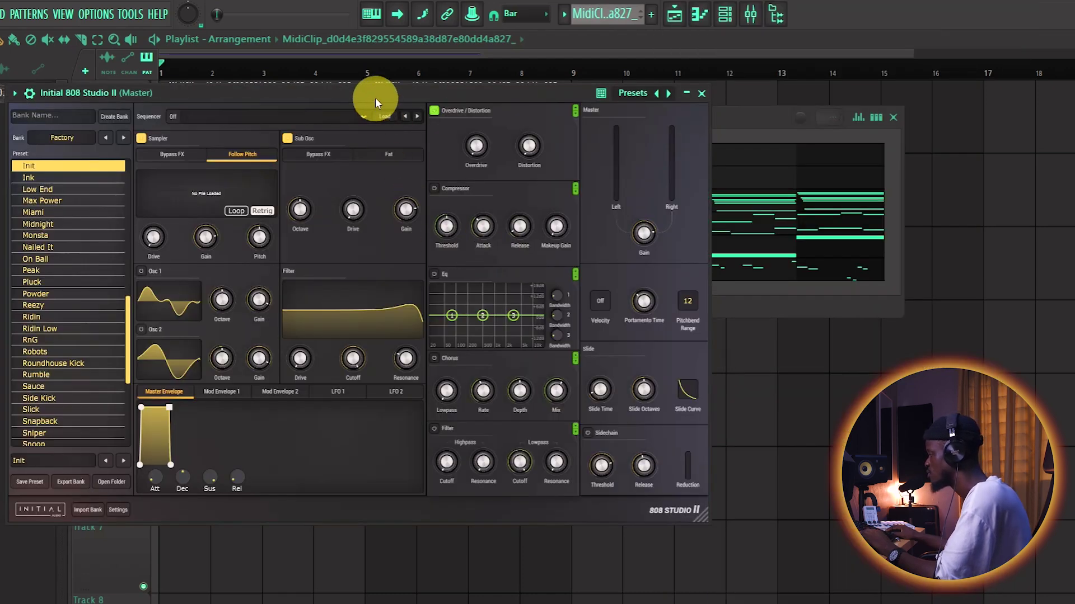
drag(375, 98, 531, 76)
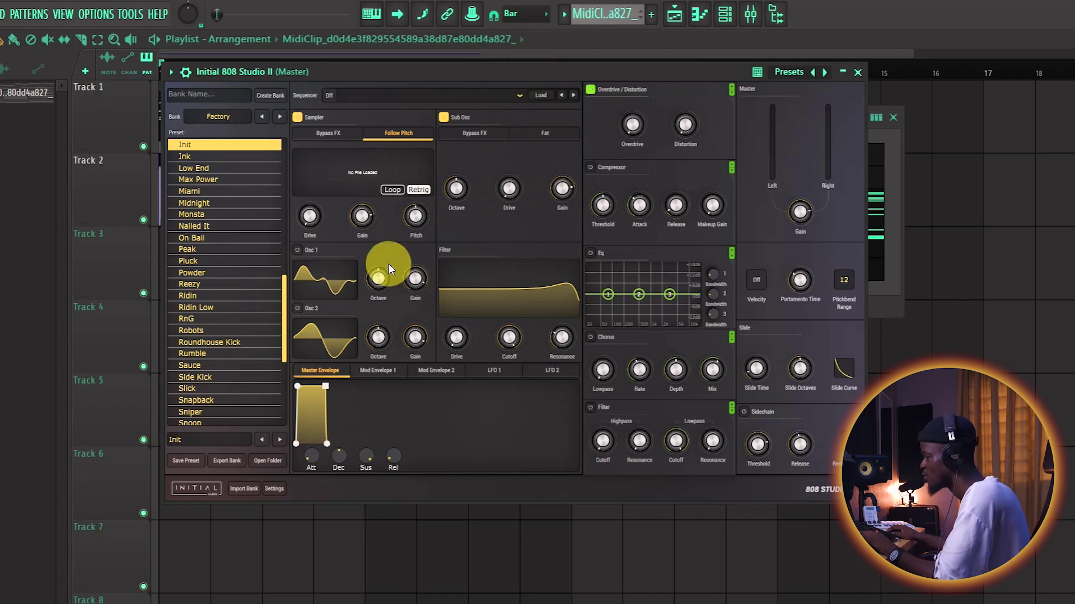
click(857, 74)
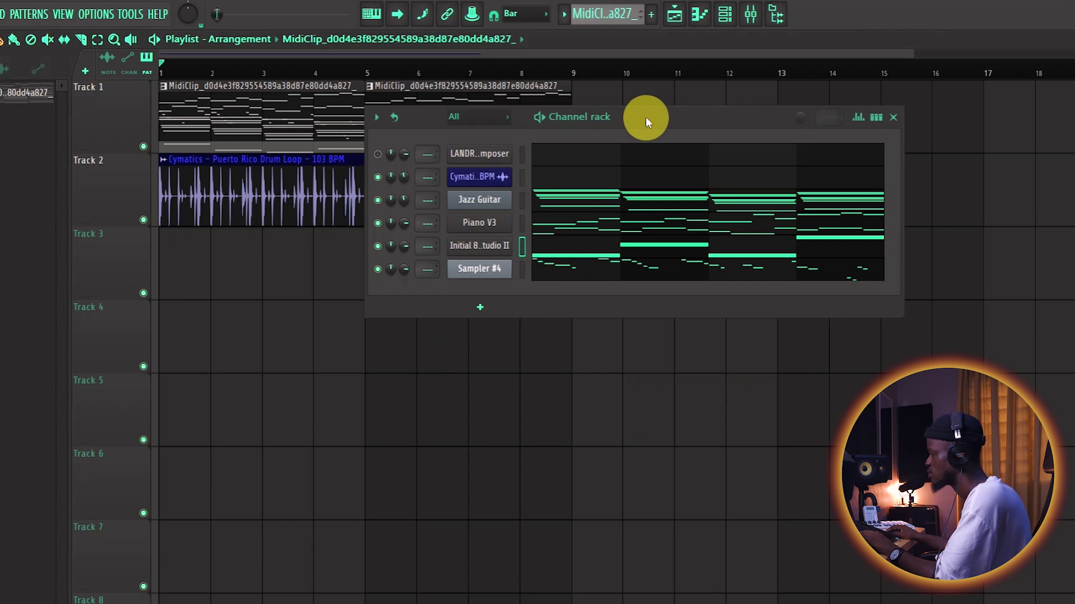
drag(650, 115, 637, 162)
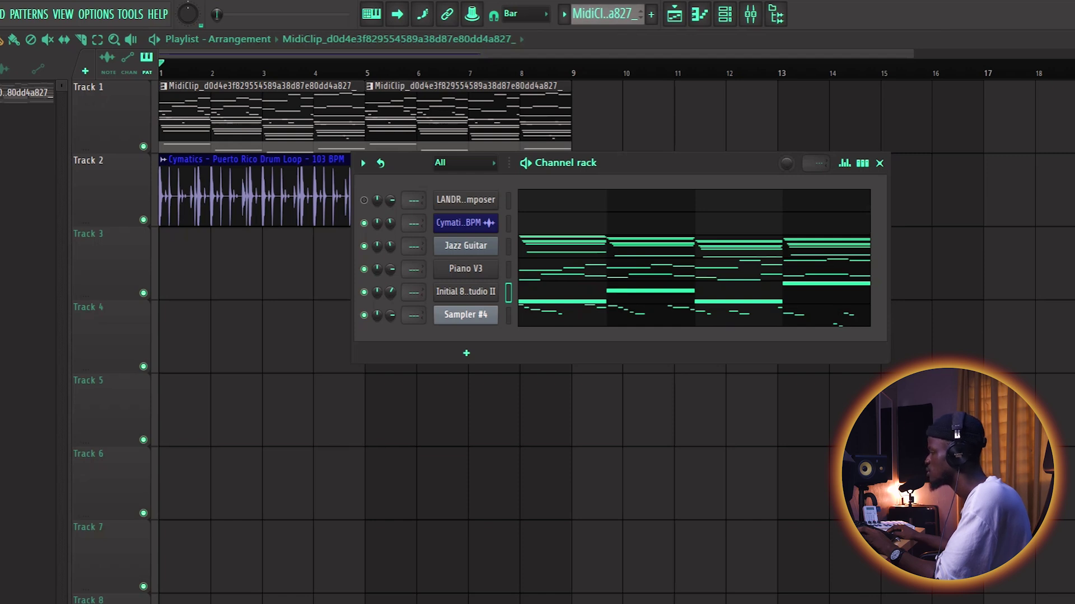
Play the opening to hear the bass, and transpose the Initial 808 Studio II notes down one octave in the piano roll.
key(space)
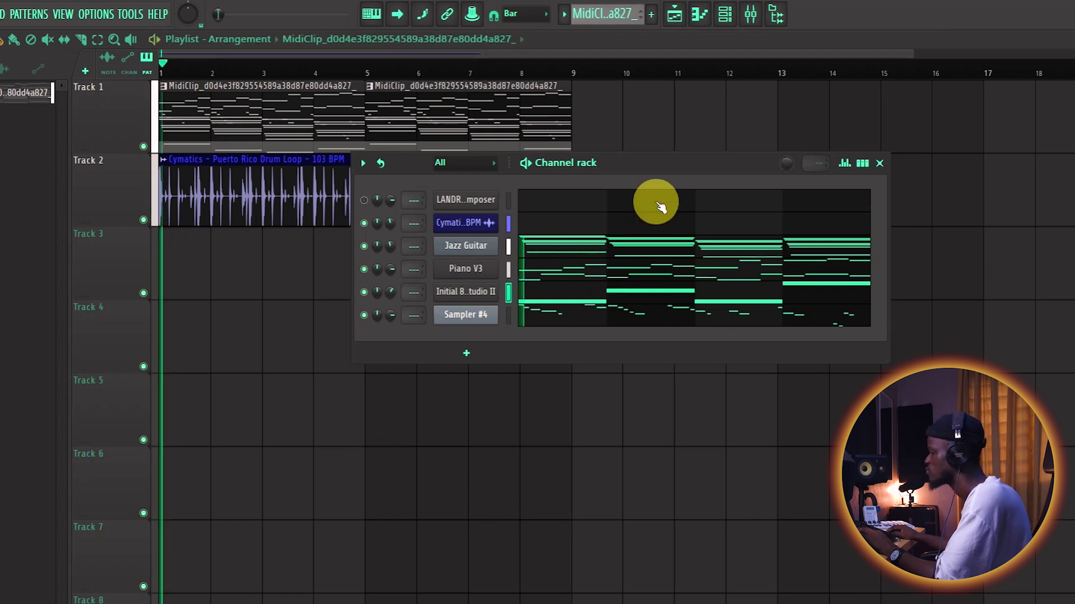
key(space)
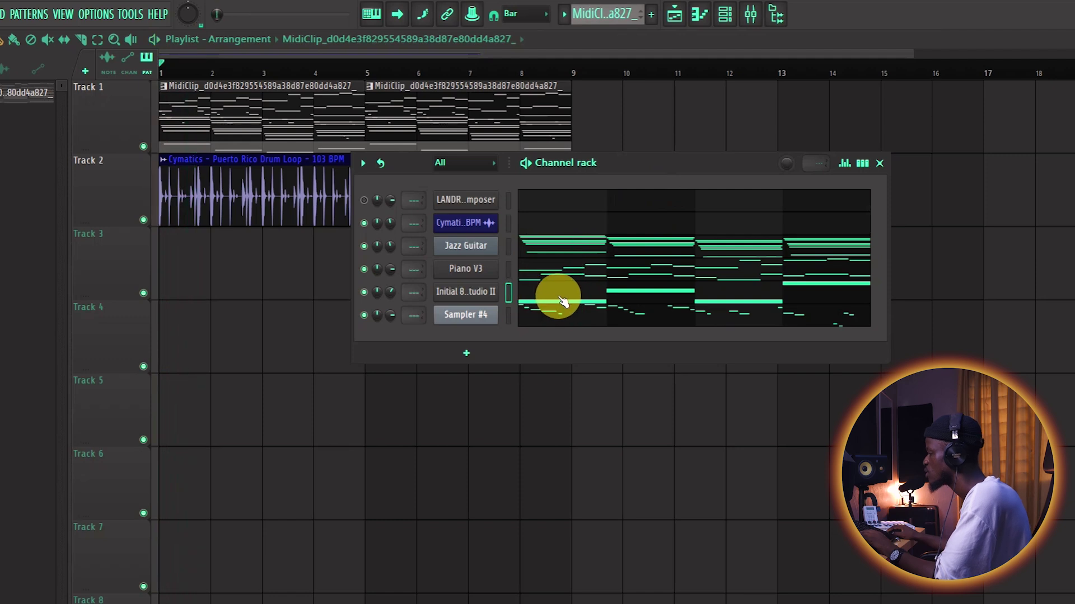
click(559, 297)
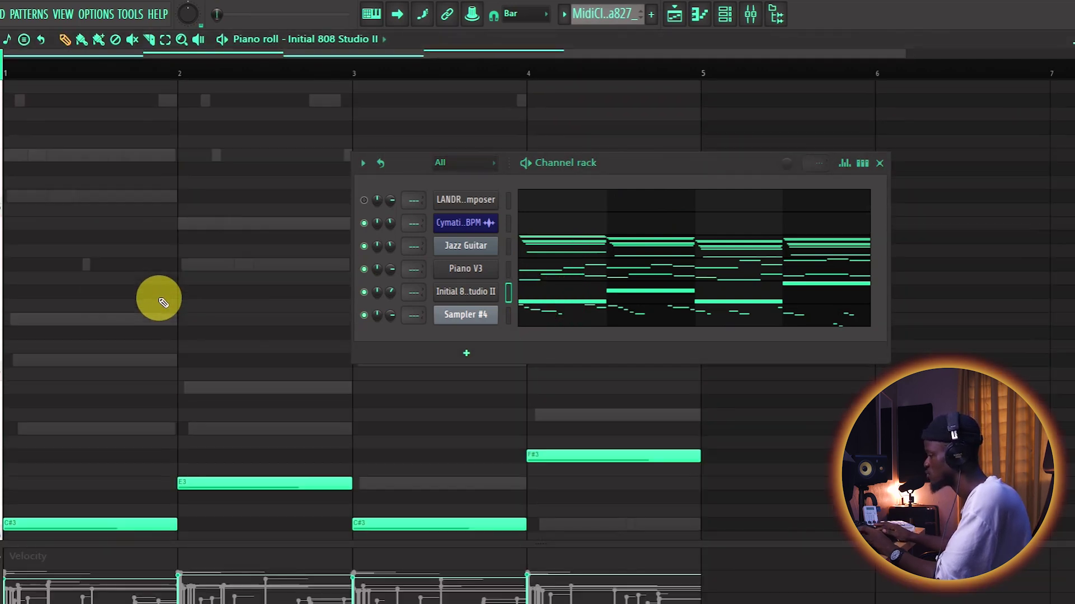
key(space)
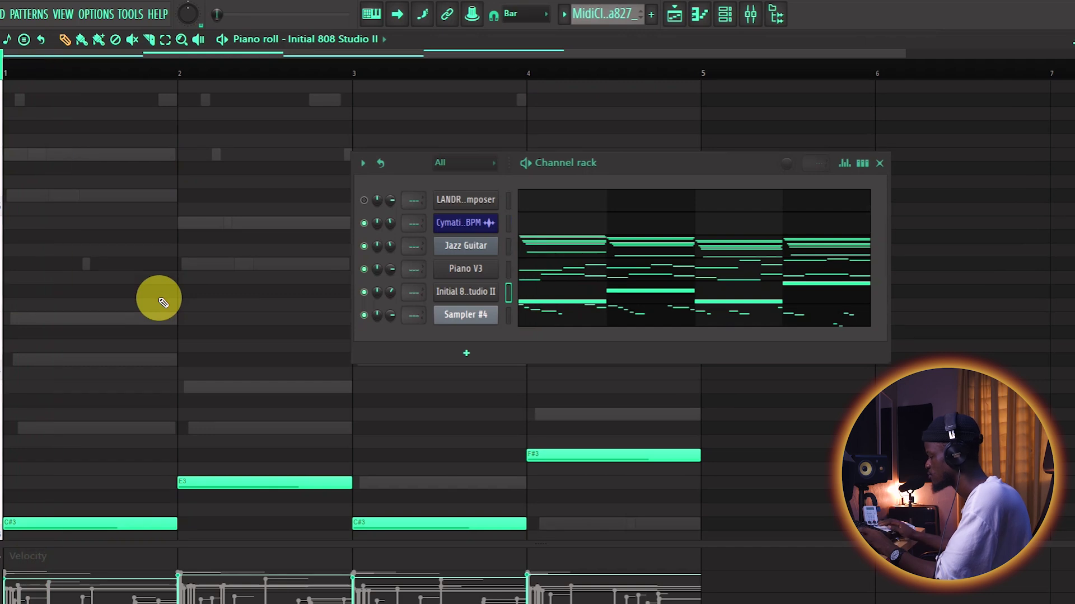
key(ctrl+Down)
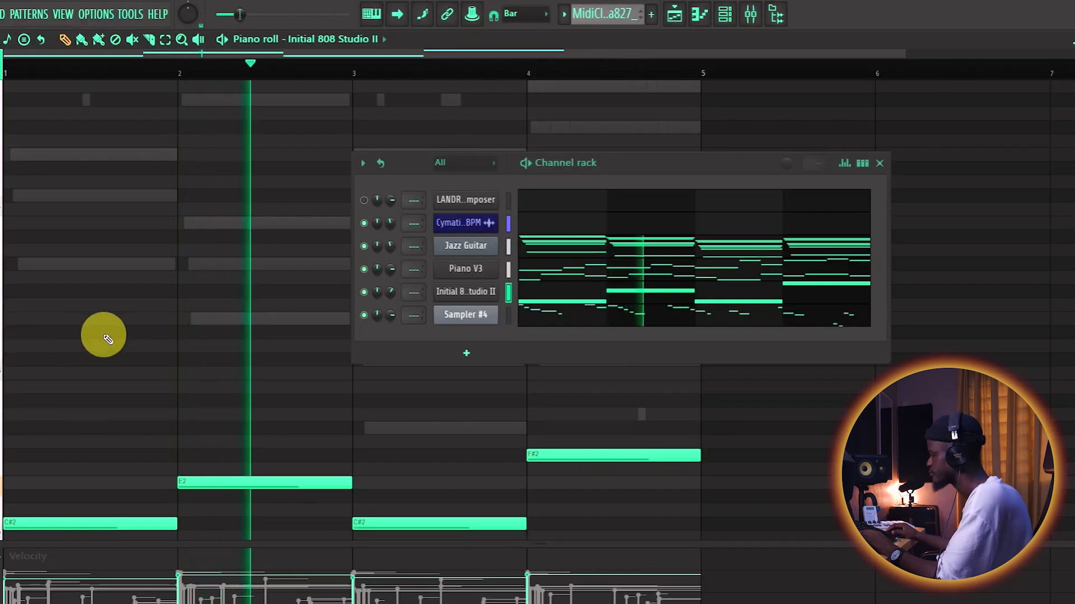
Move the Channel rack clear of the bass notes and play the arrangement with Initial 808 Studio II muted and unmuted to compare.
drag(670, 162, 655, 104)
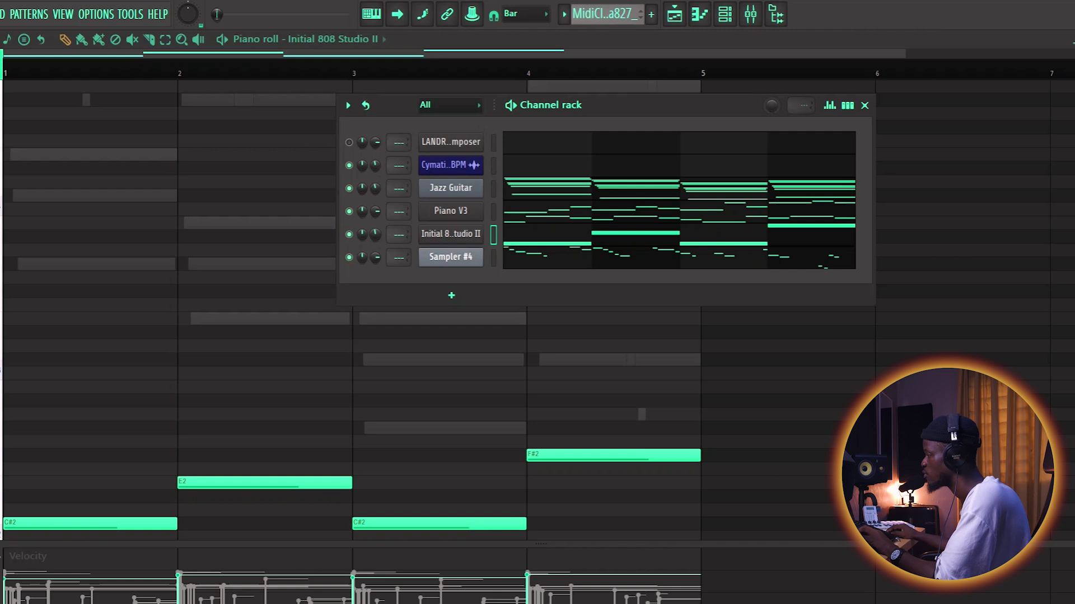
key(space)
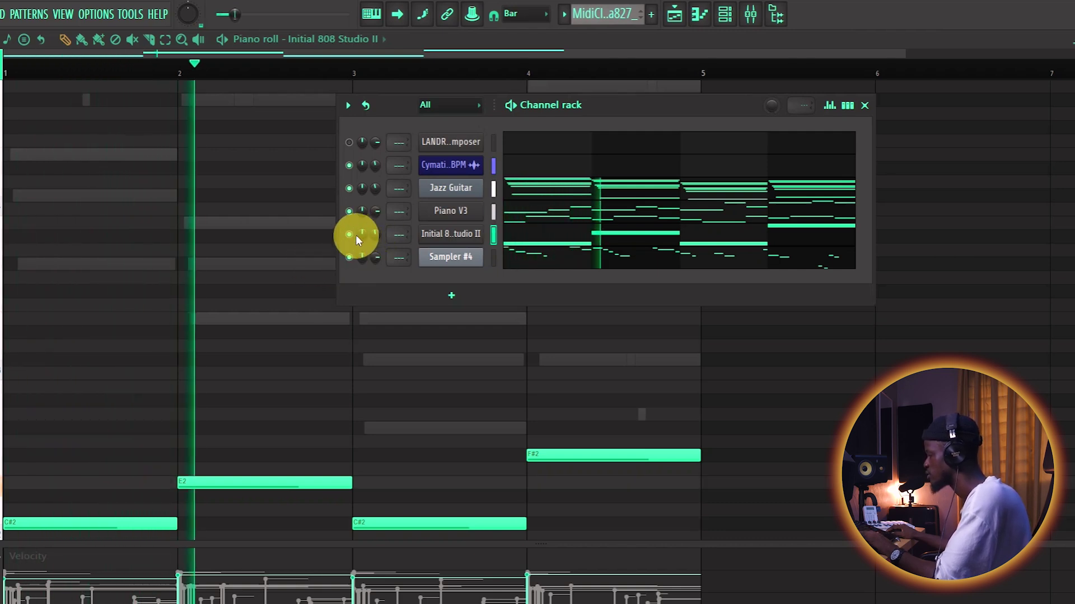
key(space)
key(space)
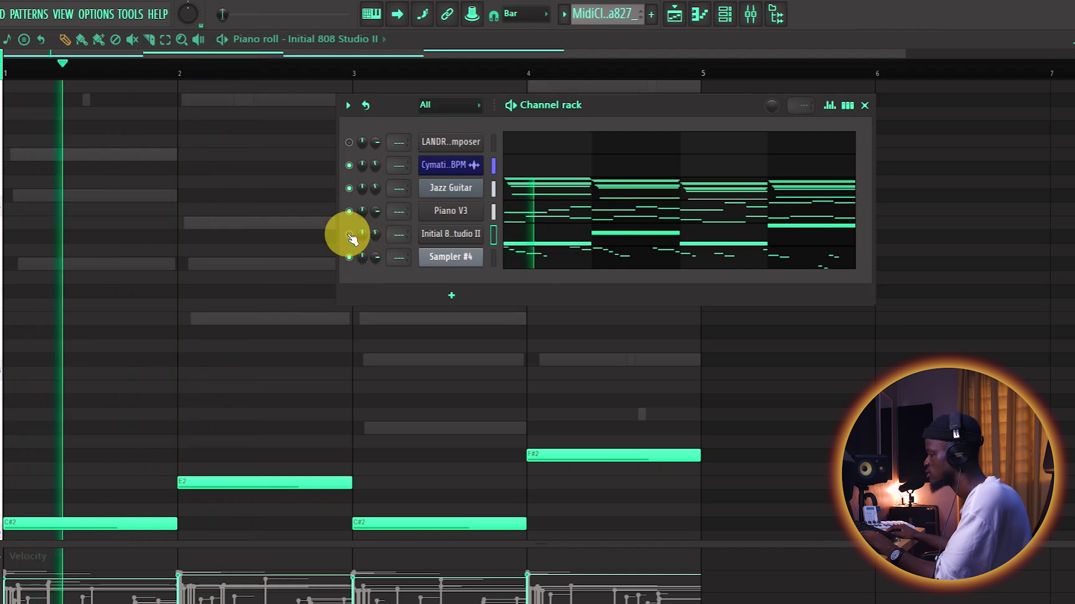
click(349, 235)
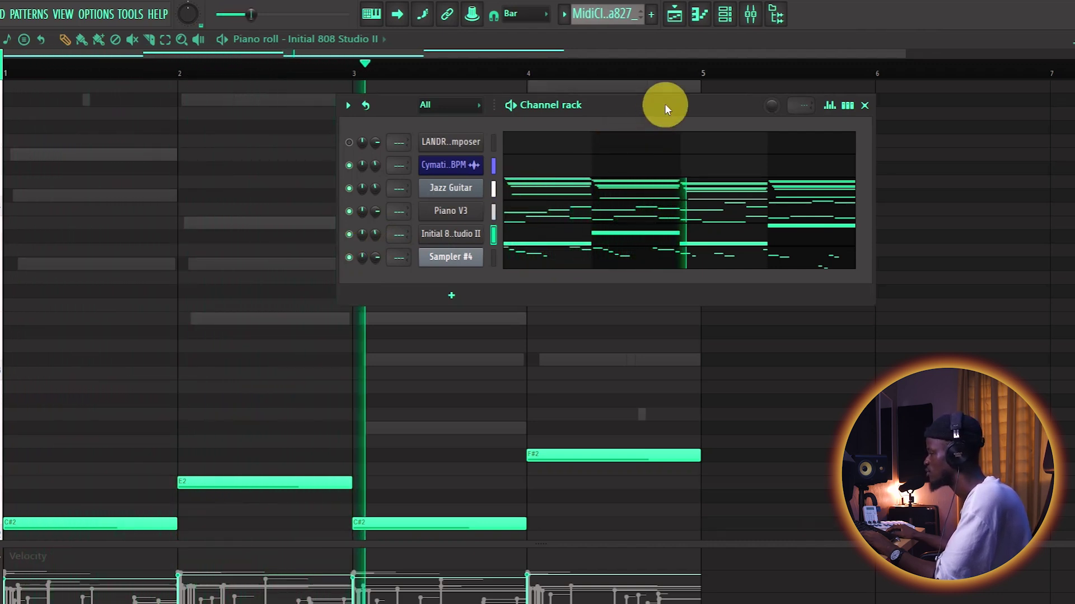
key(space)
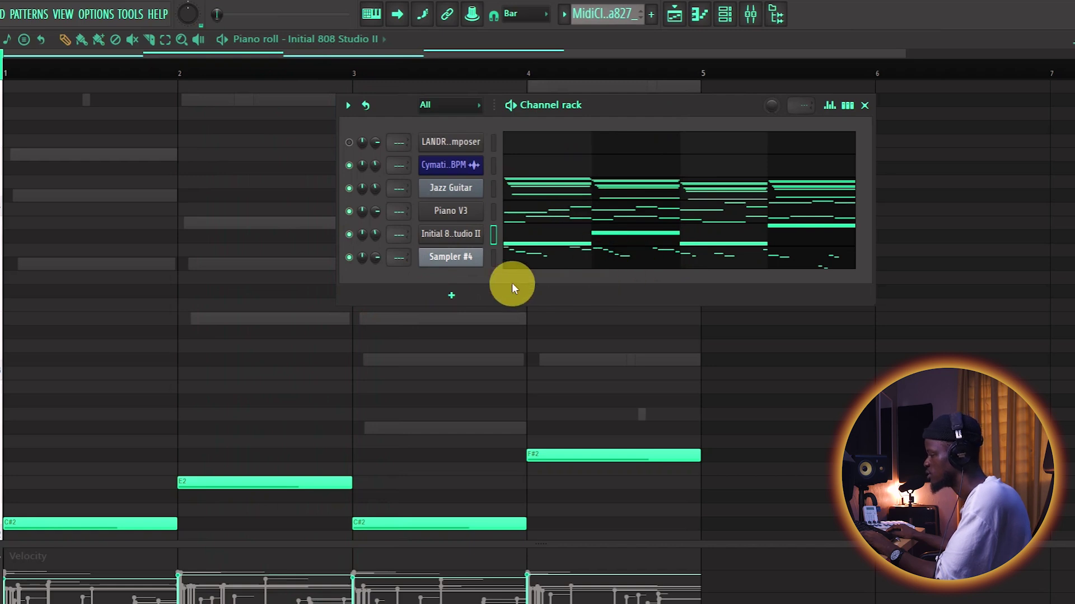
Replace Sampler #4 with Analog Lab V using the Classic Jun Keys preset, close the plugin window and reposition the Channel rack.
right_click(467, 263)
mouse_move(545, 395)
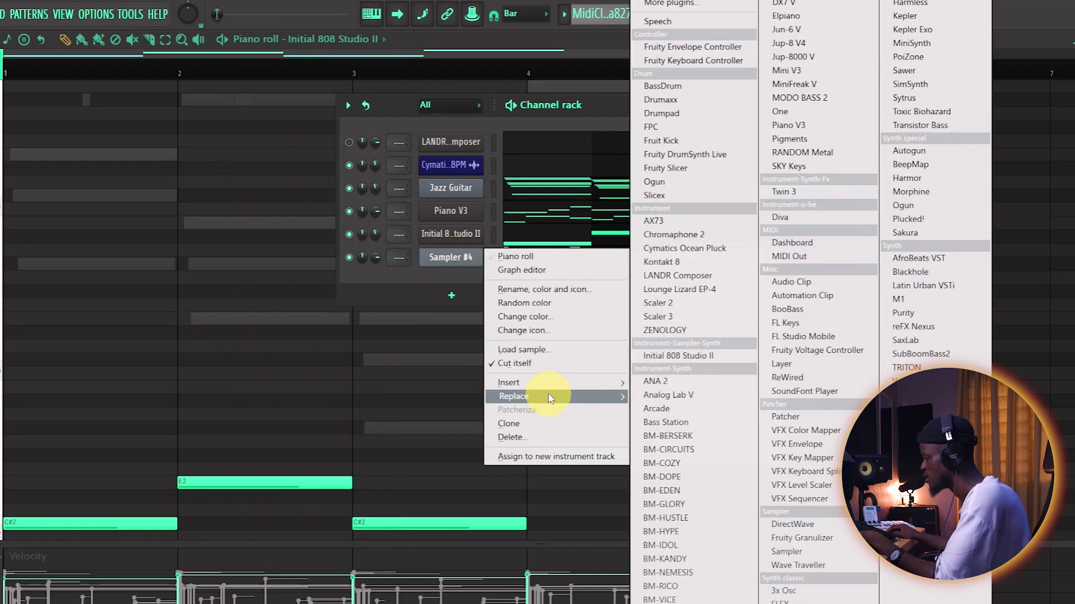
click(679, 398)
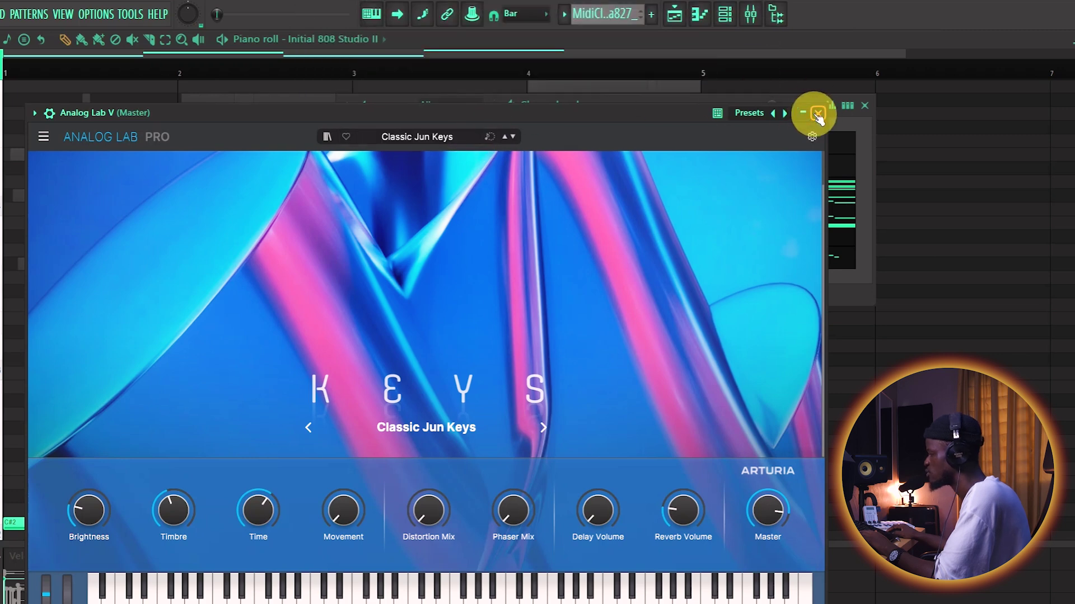
click(817, 115)
drag(751, 108, 773, 84)
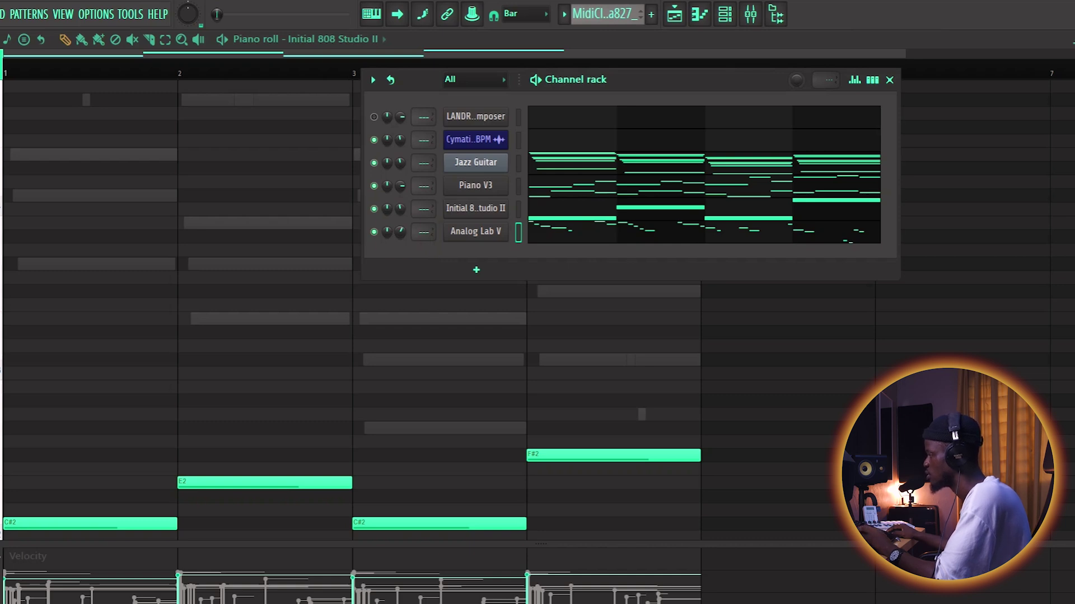
Play the arrangement and lower the Analog Lab V channel volume to balance it with the other instruments.
key(space)
click(398, 233)
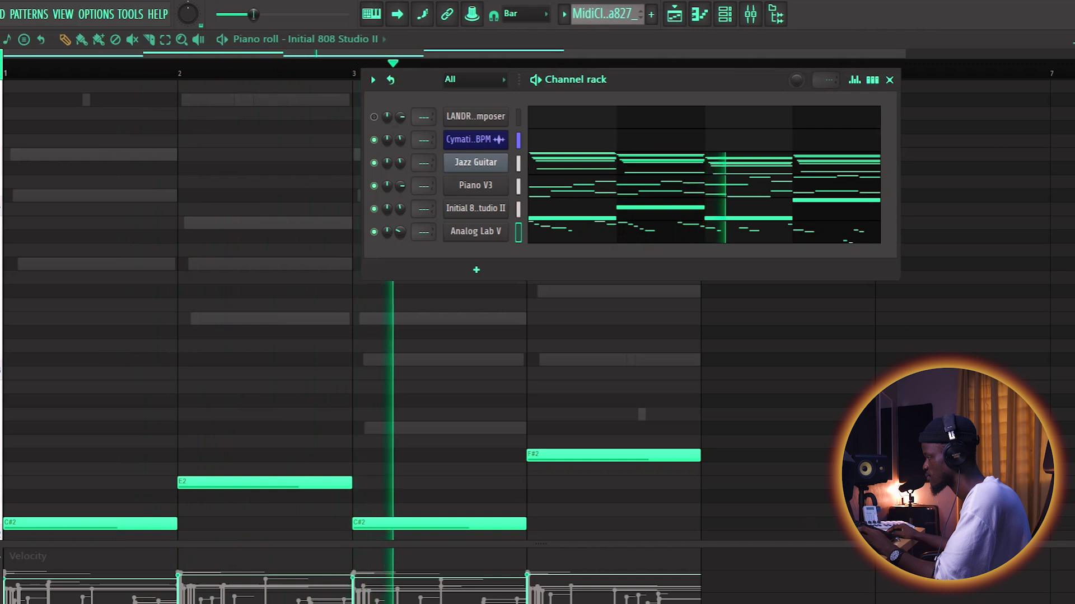
click(405, 232)
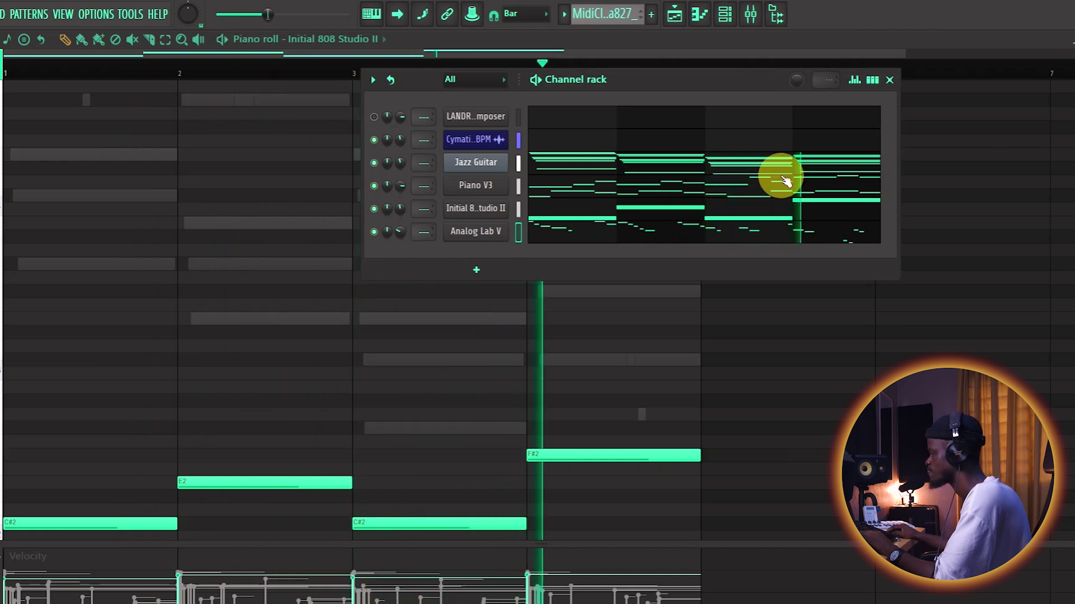
Close the Channel rack and return to the Playlist to follow the full arrangement as it plays.
click(889, 80)
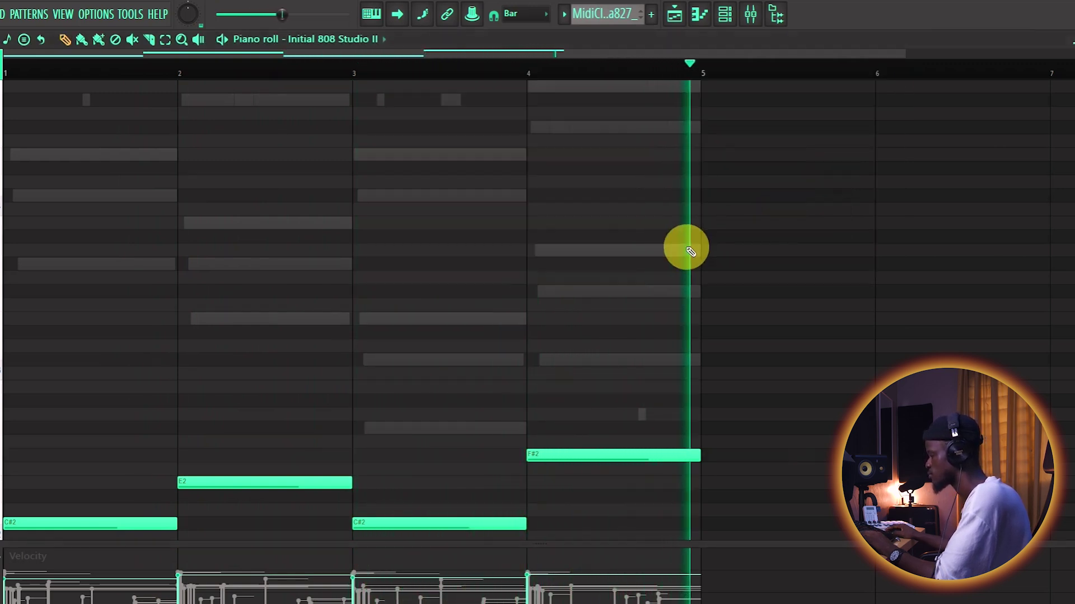
key(F5)
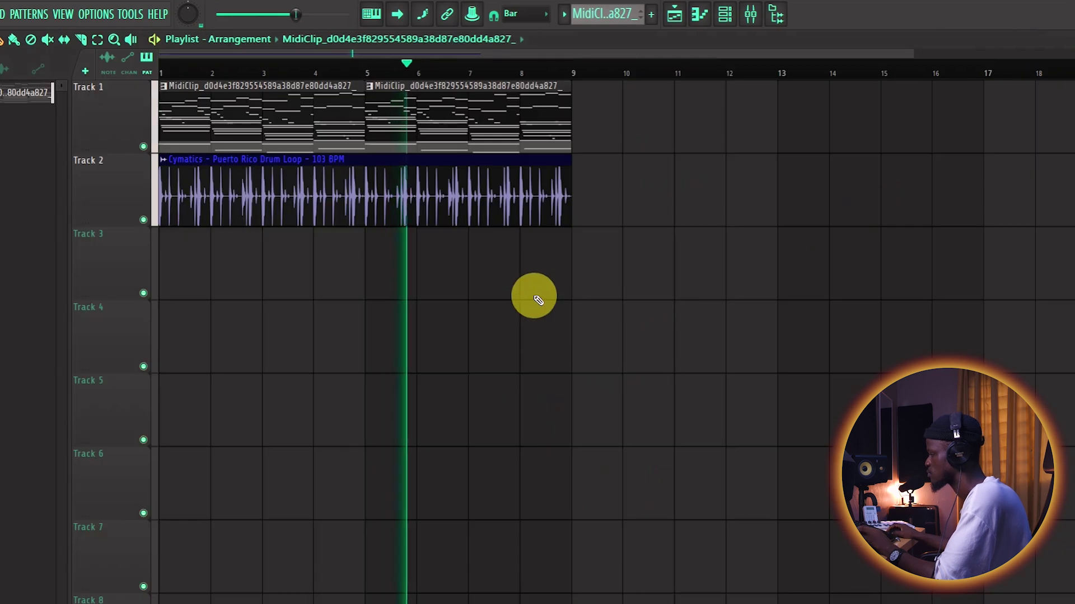
scroll(521, 300, down, 2)
scroll(353, 307, down, 2)
scroll(273, 210, up, 3)
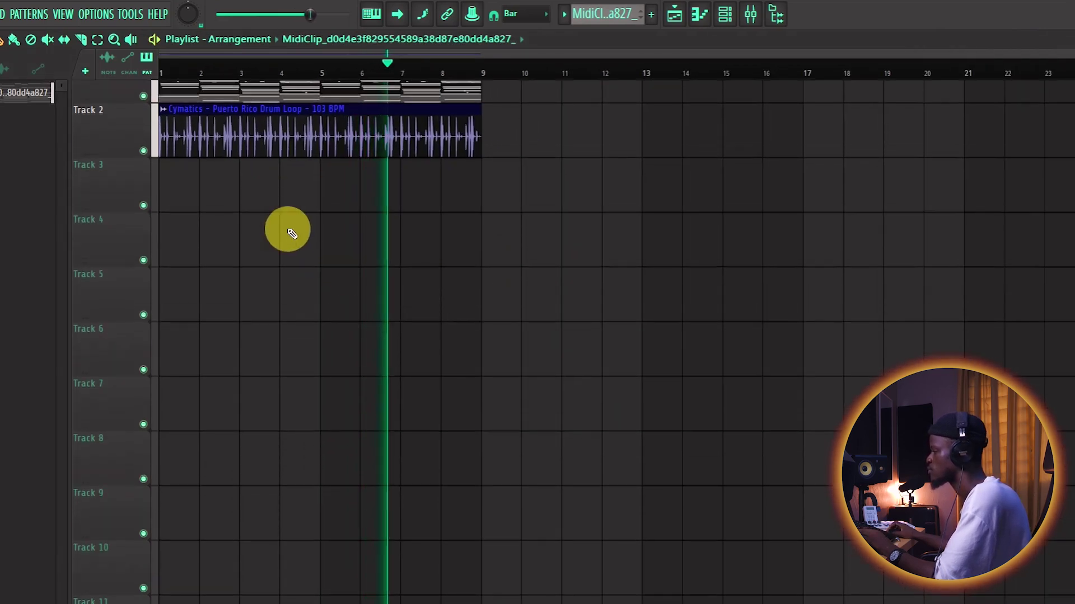